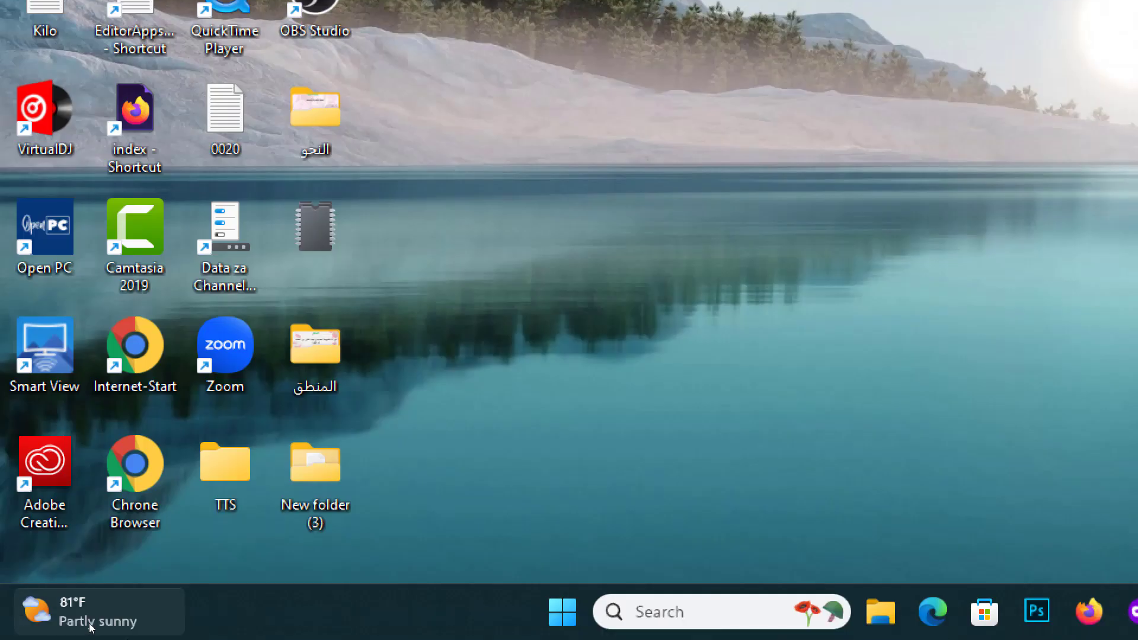
# - Set the Magnifier zoom to 100% and have it read the New folder (2) and Shop for Supplies desktop icons aloud
pyautogui.moveTo(178, 637)
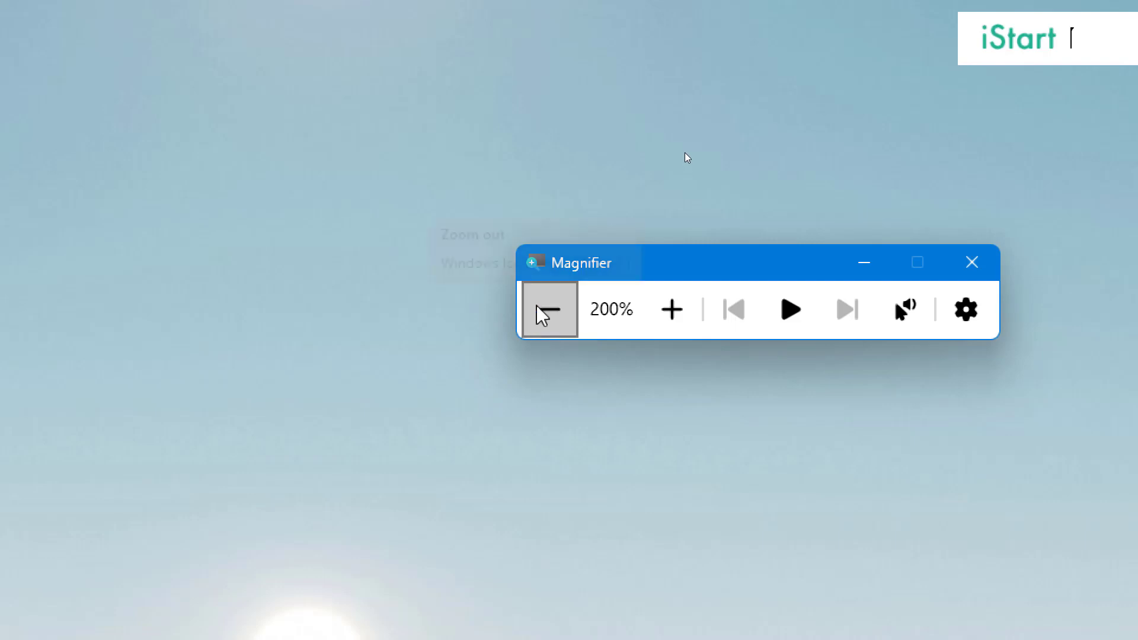
pyautogui.click(546, 313)
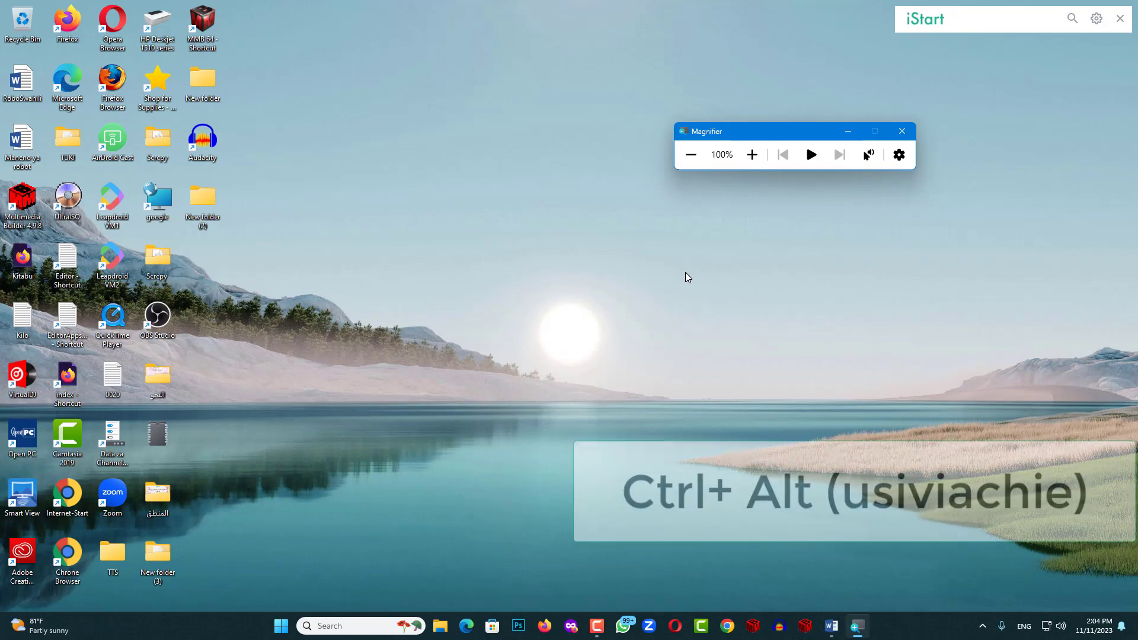
pyautogui.keyDown('ctrl'); pyautogui.keyDown('alt'); pyautogui.click(200, 215); pyautogui.keyUp('alt'); pyautogui.keyUp('ctrl')
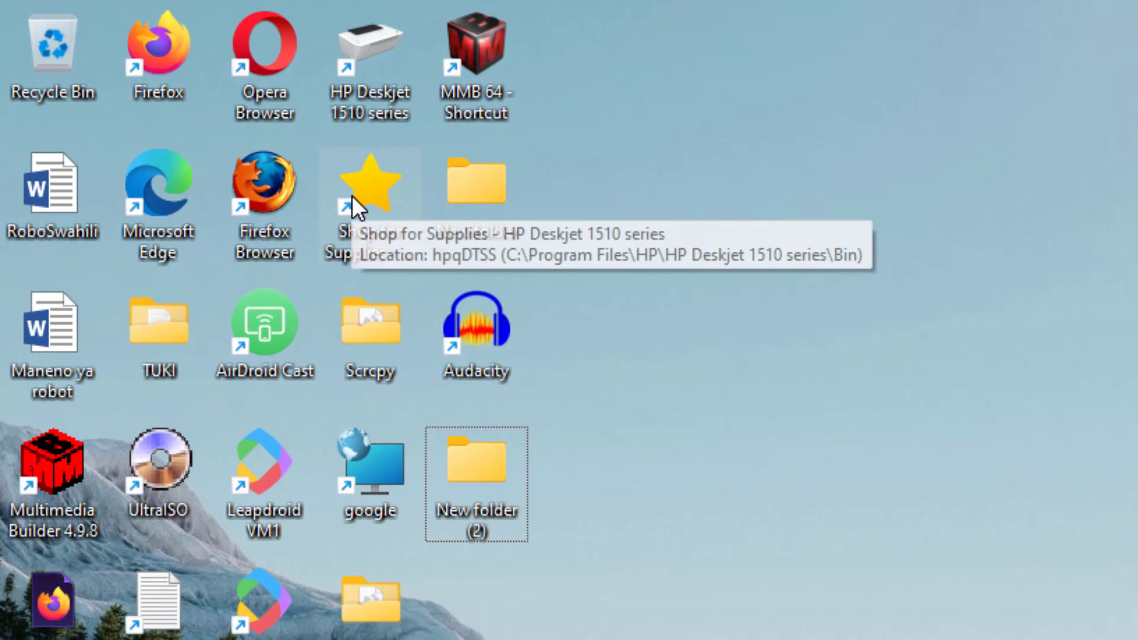
pyautogui.keyDown('ctrl'); pyautogui.keyDown('alt'); pyautogui.click(350, 194); pyautogui.keyUp('alt'); pyautogui.keyUp('ctrl')
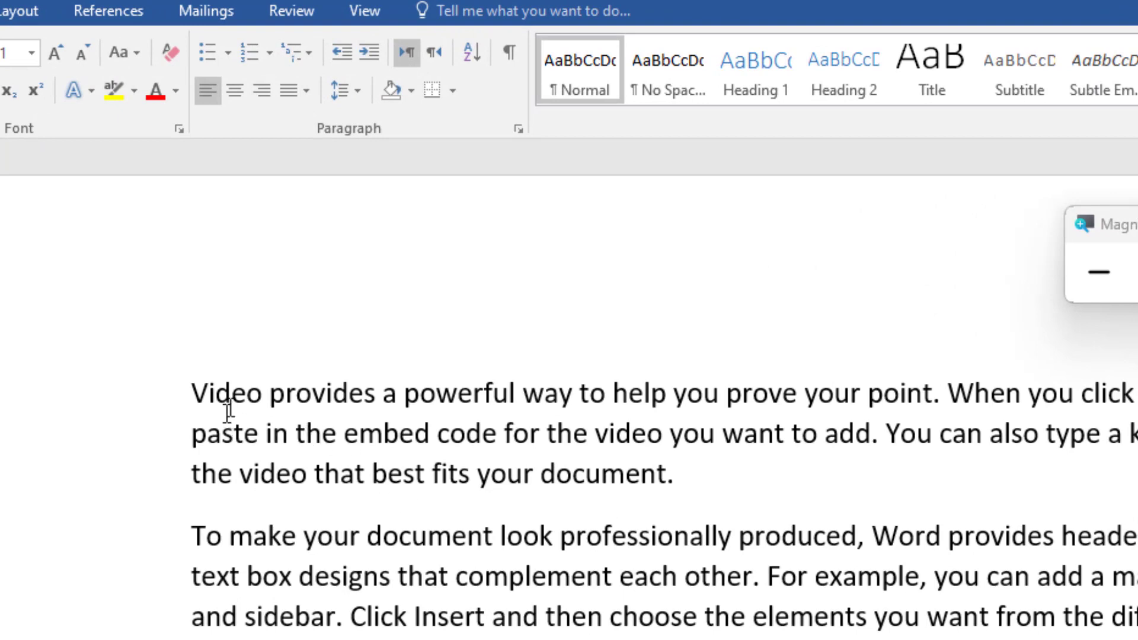
# - Have Magnifier read the Word document aloud starting at "Video provides a powerful way", then stop the reading
pyautogui.keyDown('ctrl'); pyautogui.keyDown('alt'); pyautogui.click(230, 390); pyautogui.keyUp('alt'); pyautogui.keyUp('ctrl')
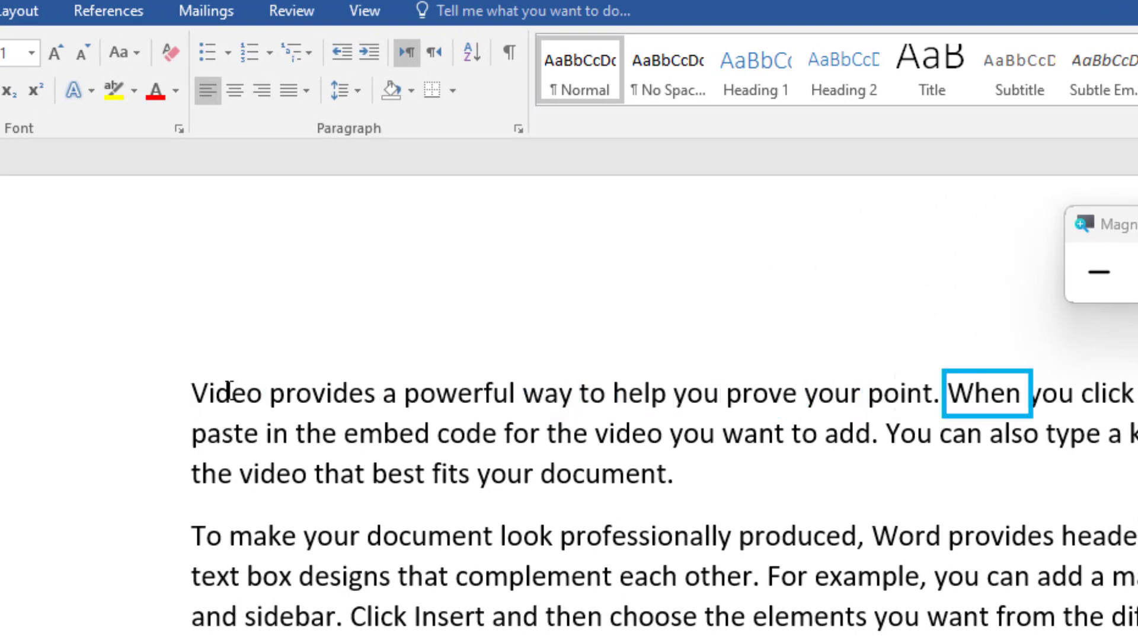
pyautogui.click(229, 391)
pyautogui.press('super+minus')
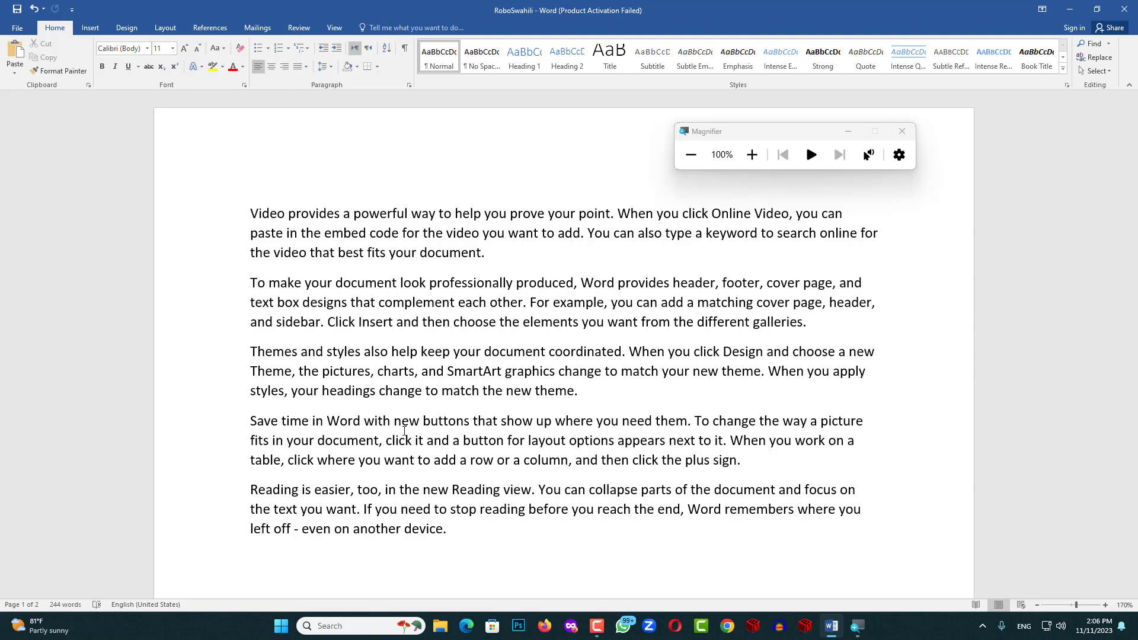
# - Have Magnifier read the short line of text on the document's second page aloud from its first word
pyautogui.scroll(-10, 394, 468)
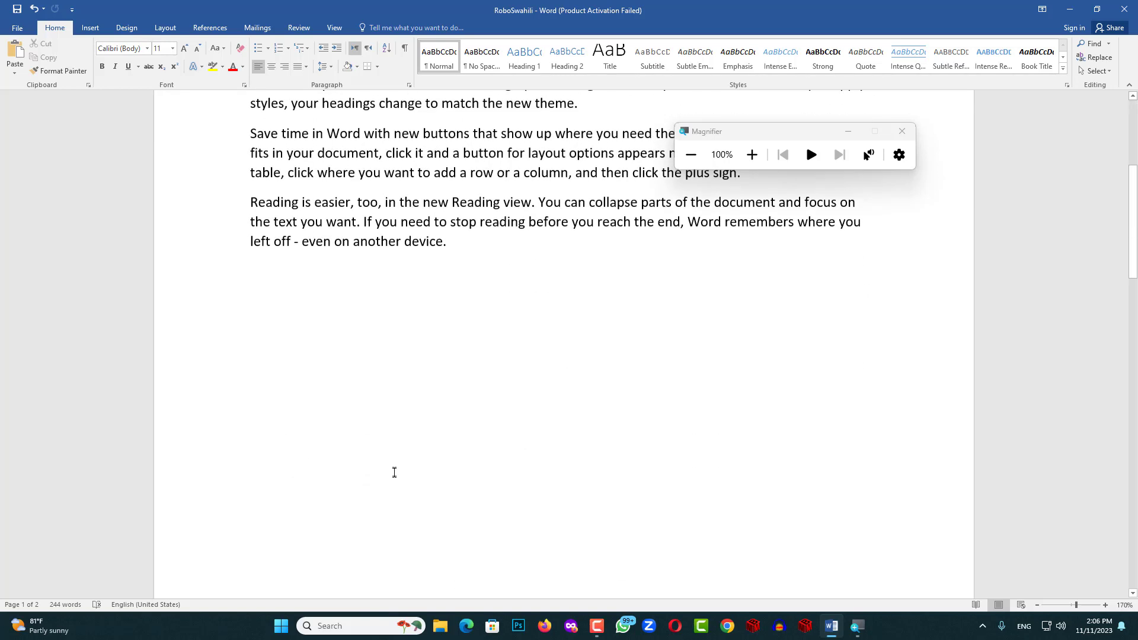
pyautogui.scroll(-4, 395, 470)
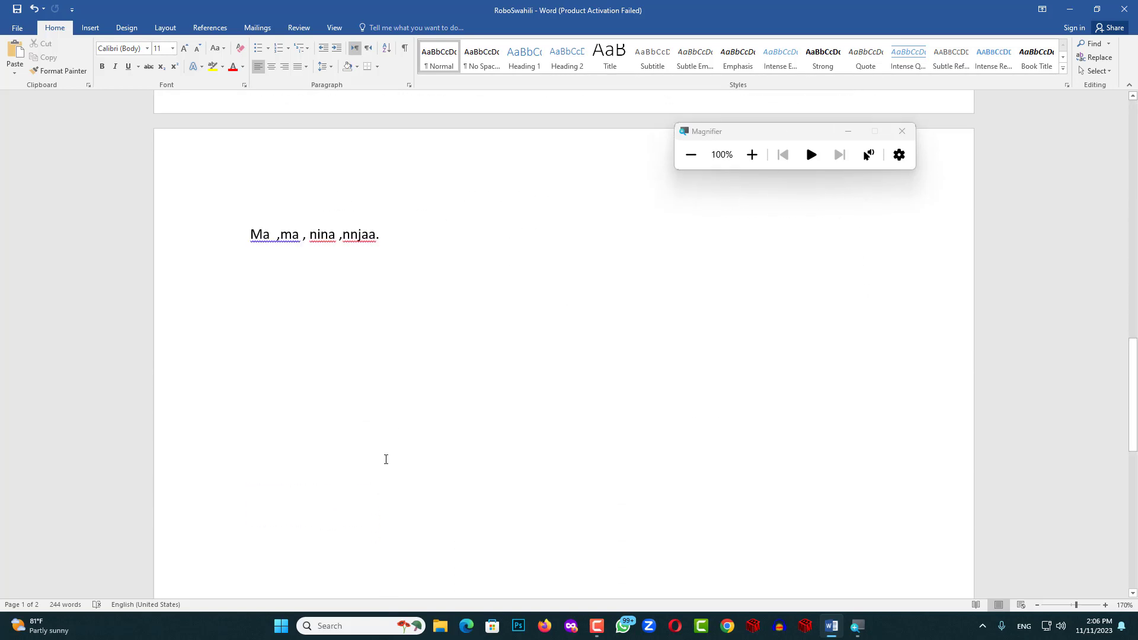
pyautogui.keyDown('ctrl'); pyautogui.keyDown('alt'); pyautogui.click(257, 234); pyautogui.keyUp('alt'); pyautogui.keyUp('ctrl')
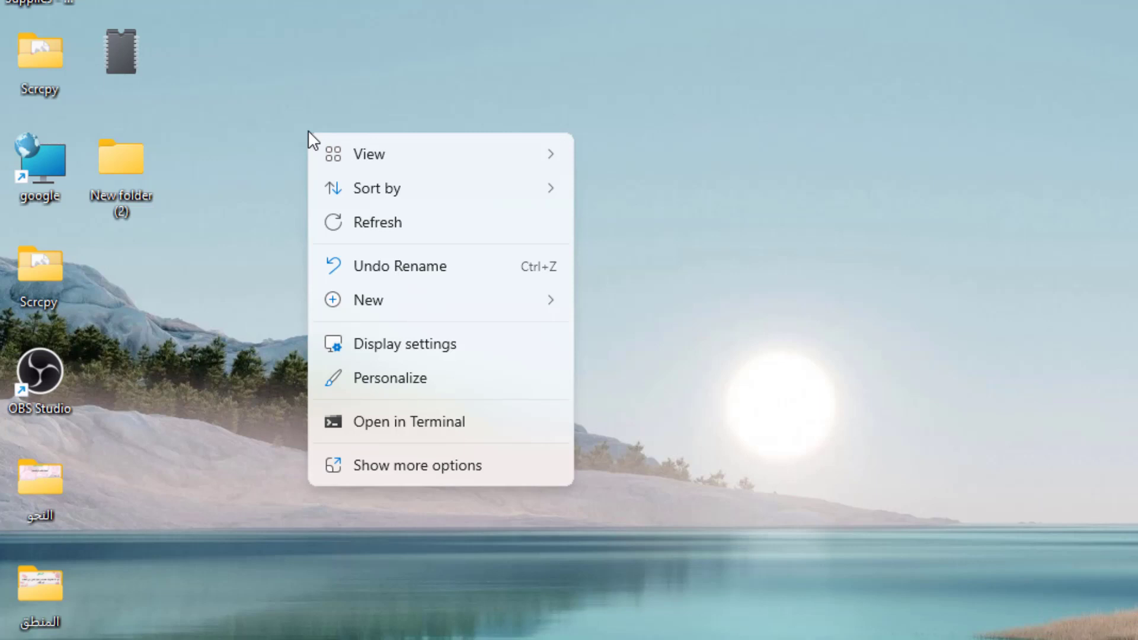
# - Close the desktop context menu and run regedit to open the Registry Editor
pyautogui.click(183, 361)
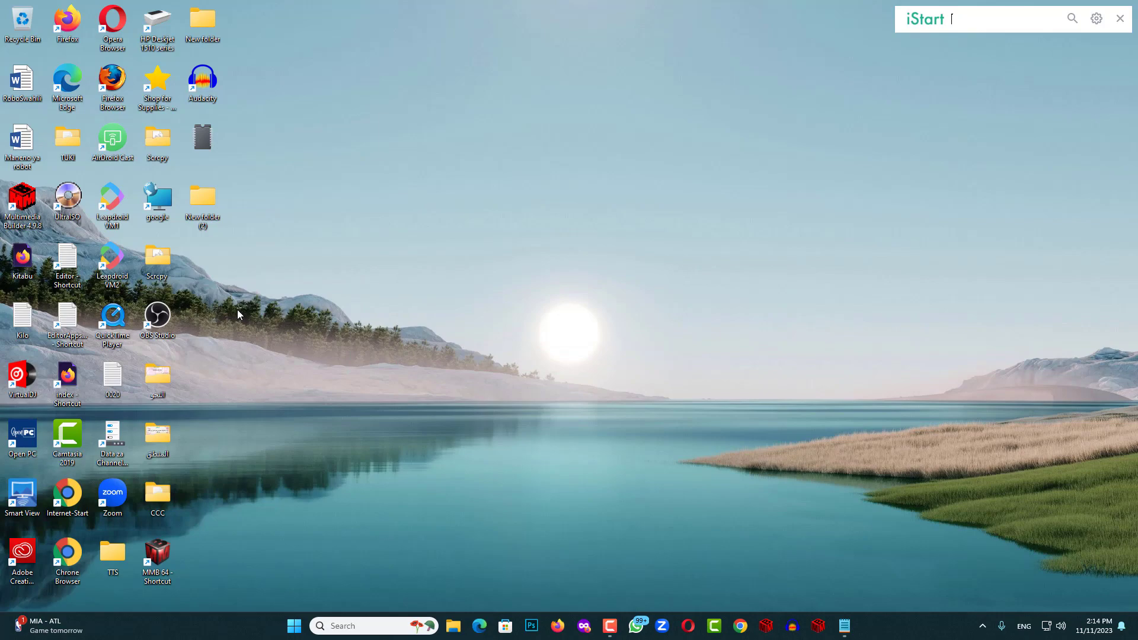
pyautogui.press('super+r')
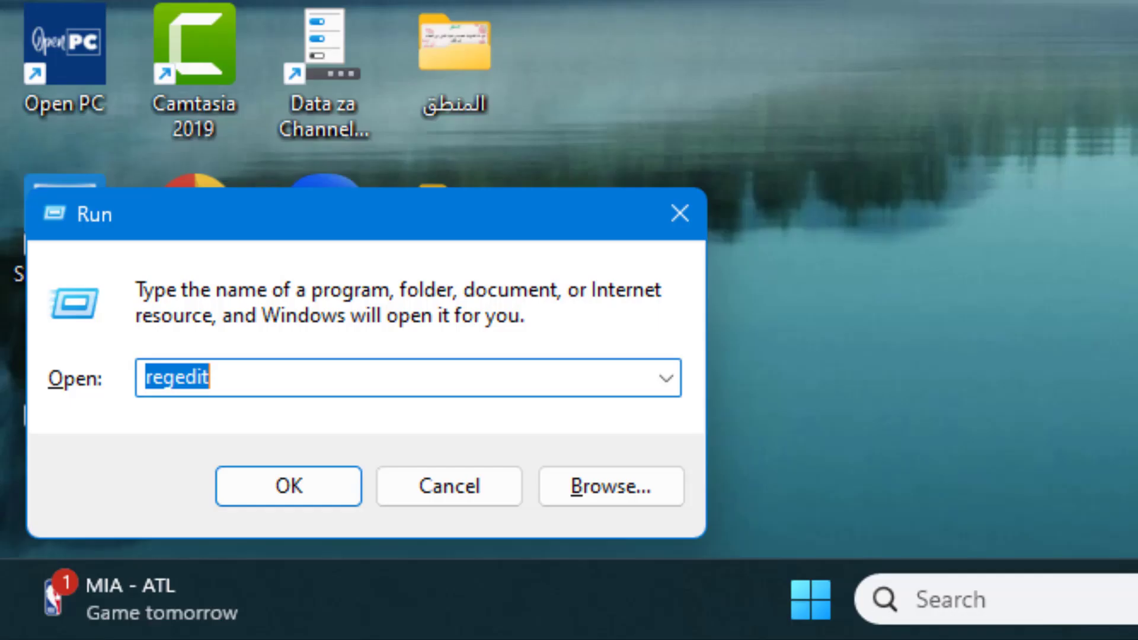
pyautogui.press('Return')
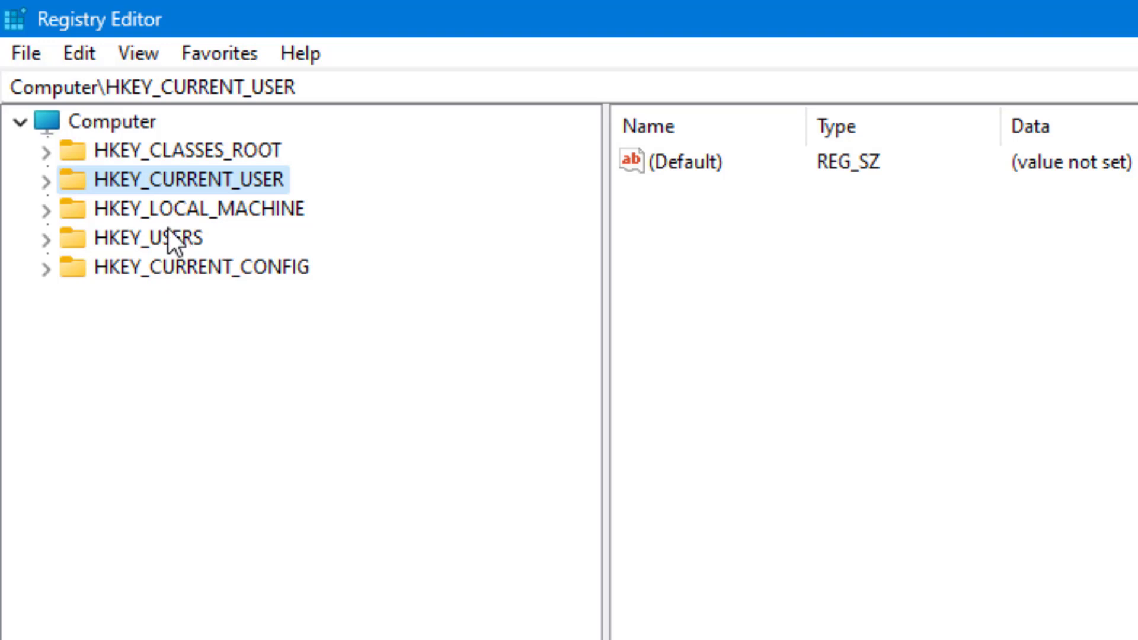
# - Export the HKEY_CURRENT_USER branch as a registration file named "Default settings"
pyautogui.click(22, 48)
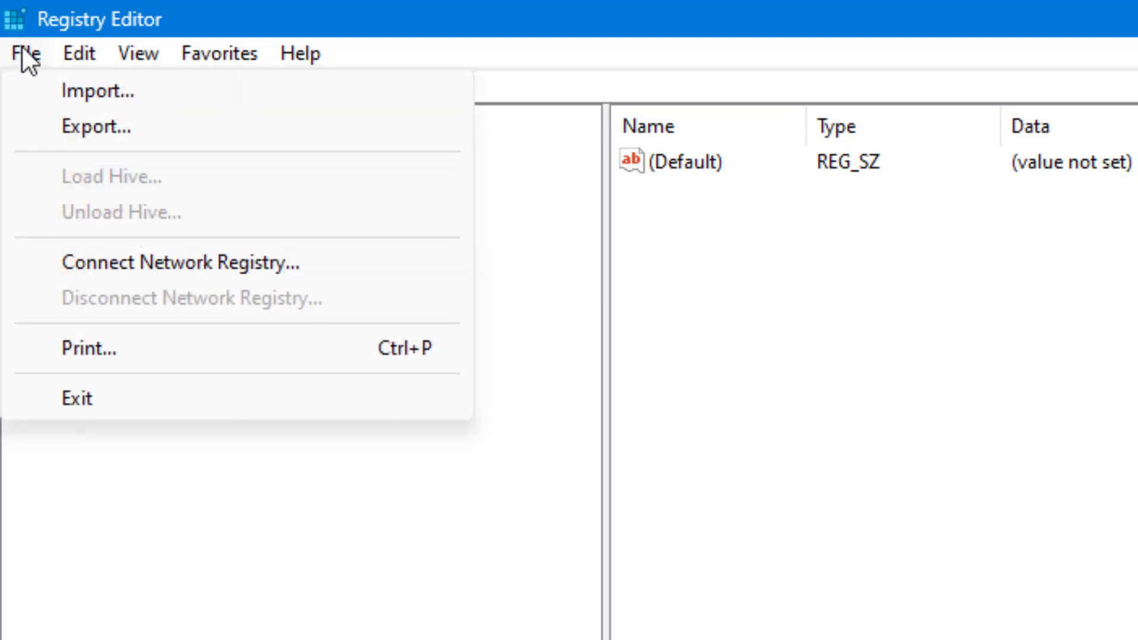
pyautogui.click(98, 126)
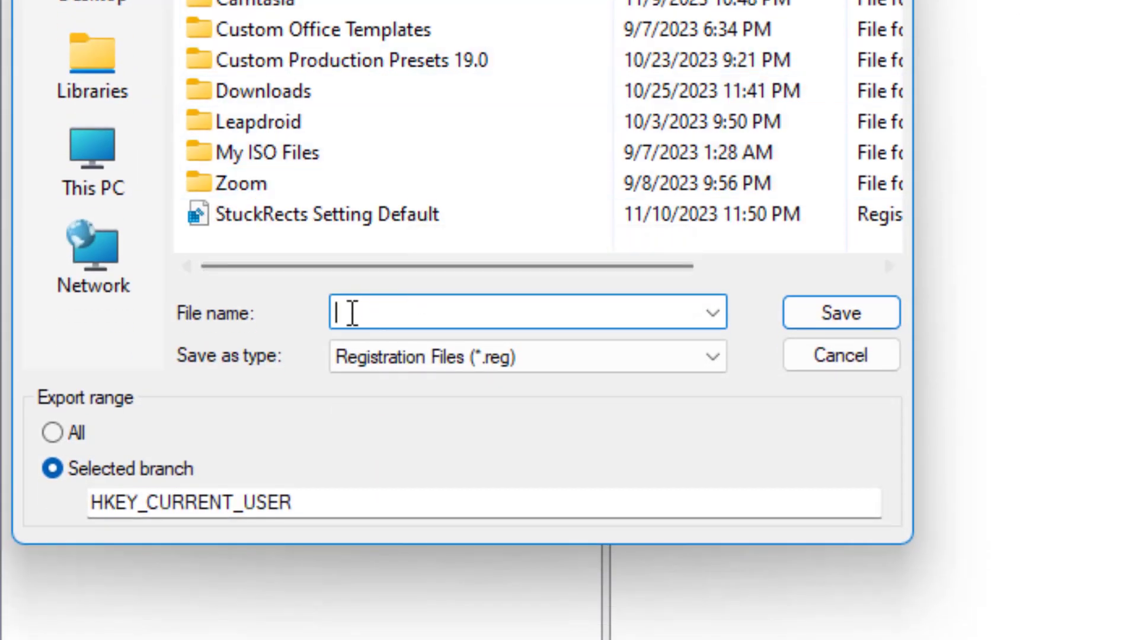
pyautogui.write('De')
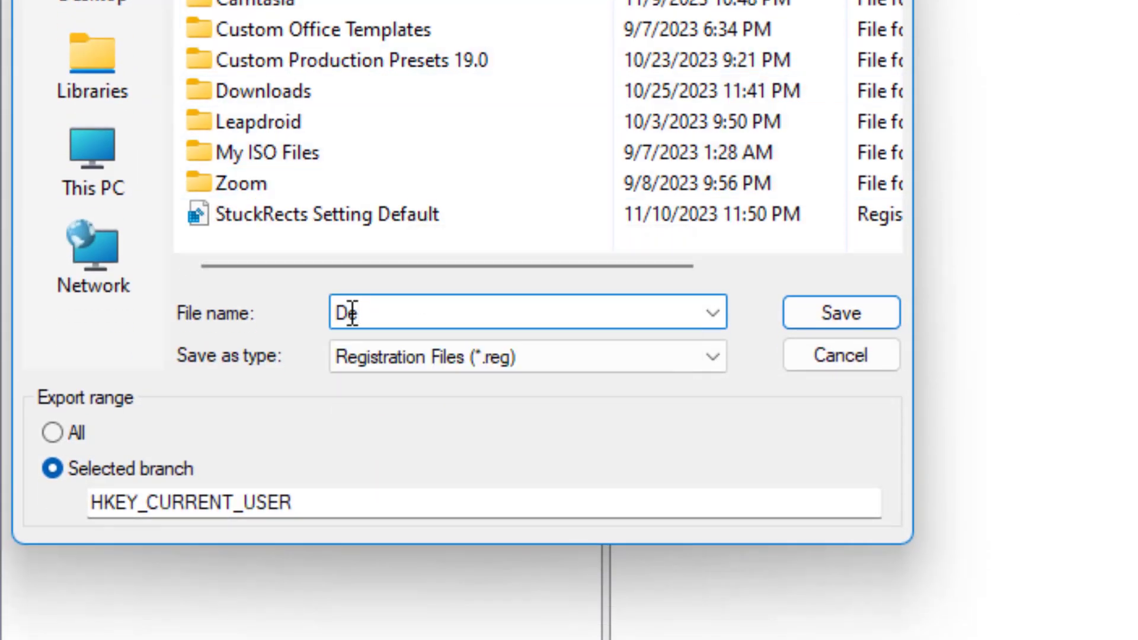
pyautogui.write('fault settings')
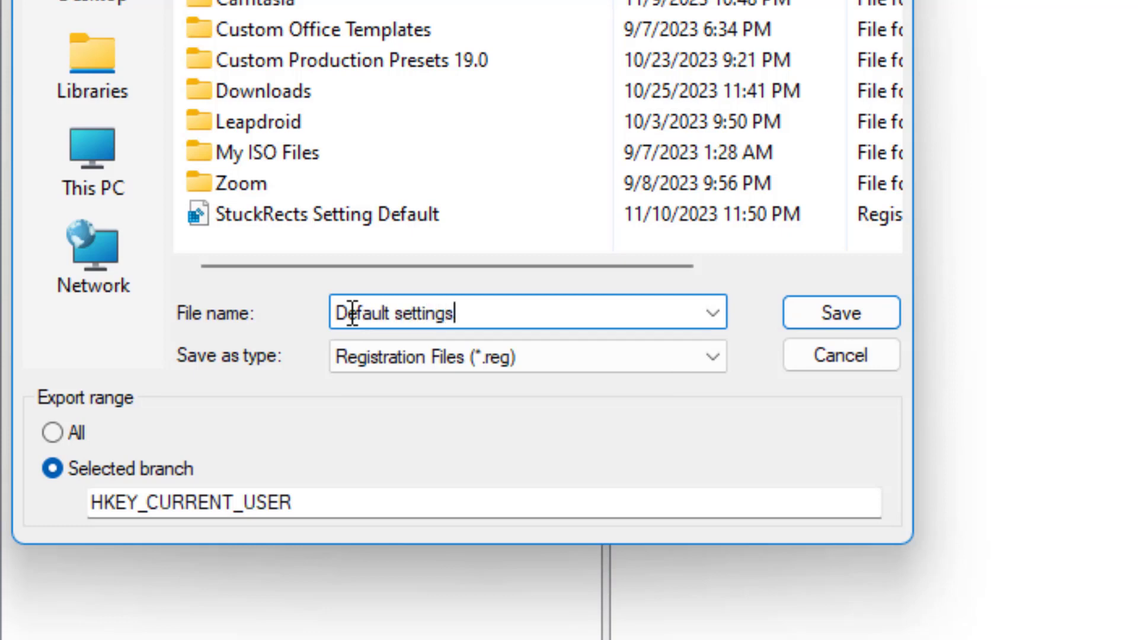
pyautogui.click(818, 304)
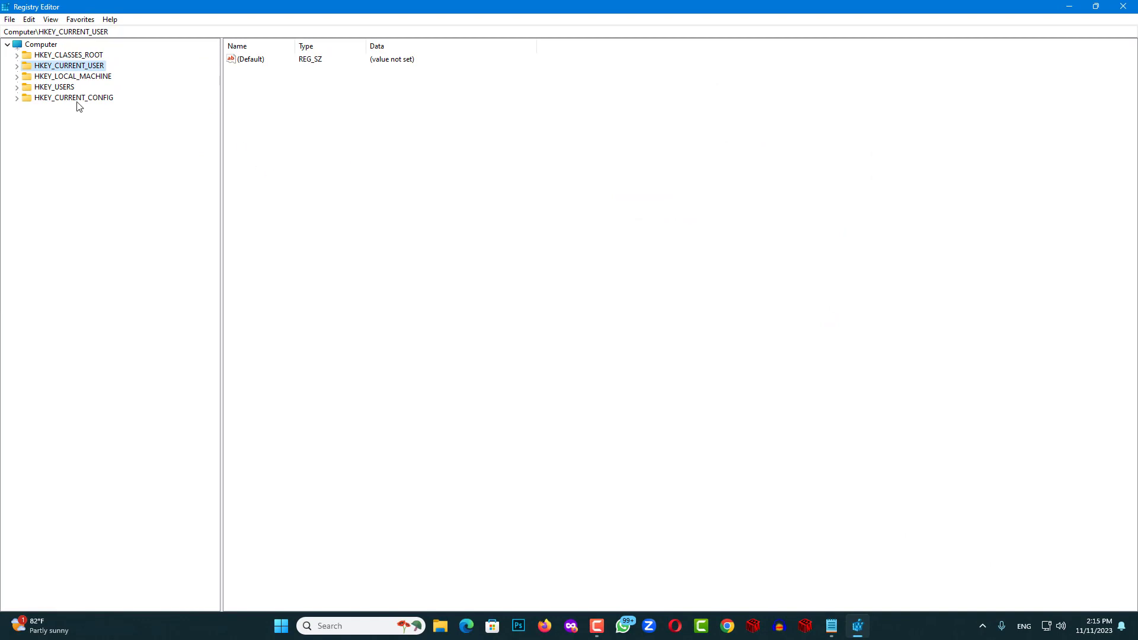
# - Select the shell key under HKEY_CLASSES_ROOT\Directory\Background in the registry tree
pyautogui.click(59, 55)
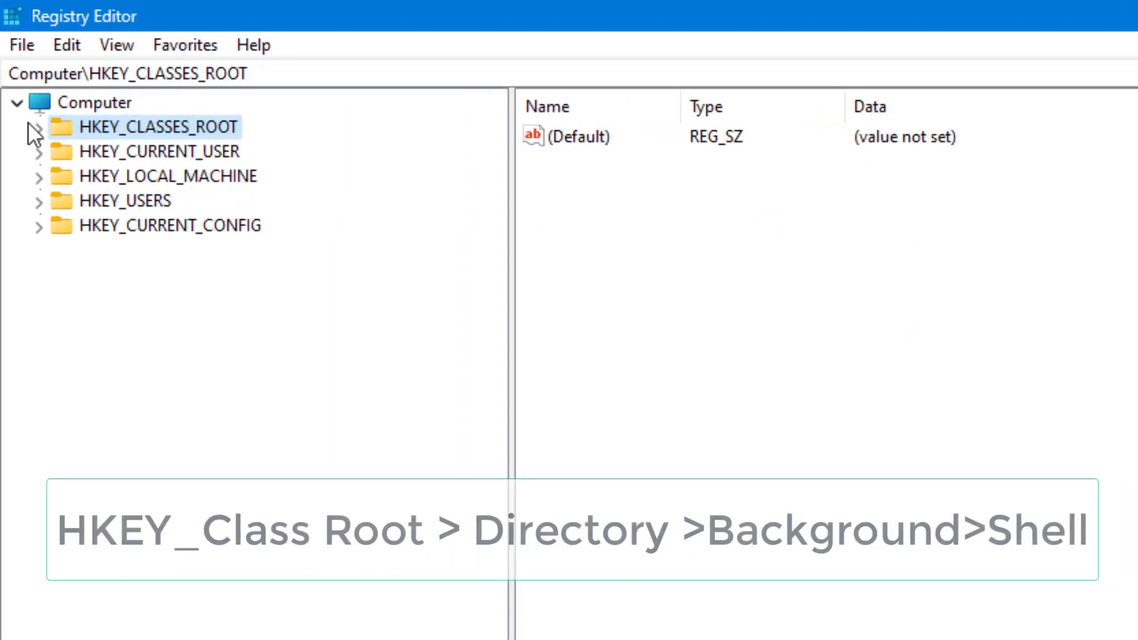
pyautogui.click(39, 128)
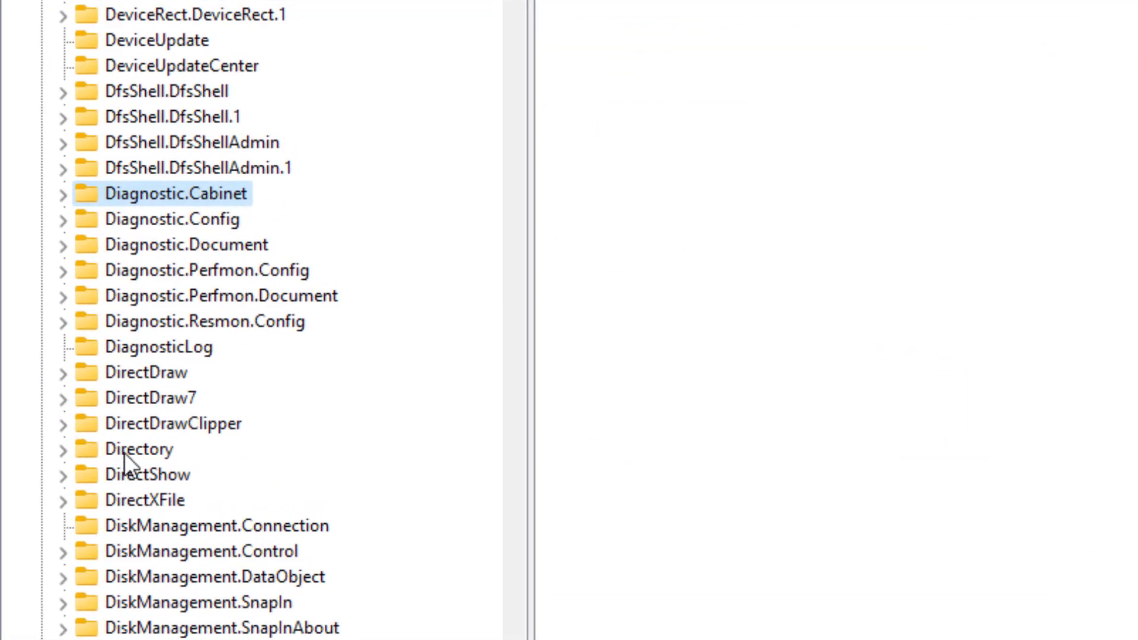
pyautogui.click(130, 453)
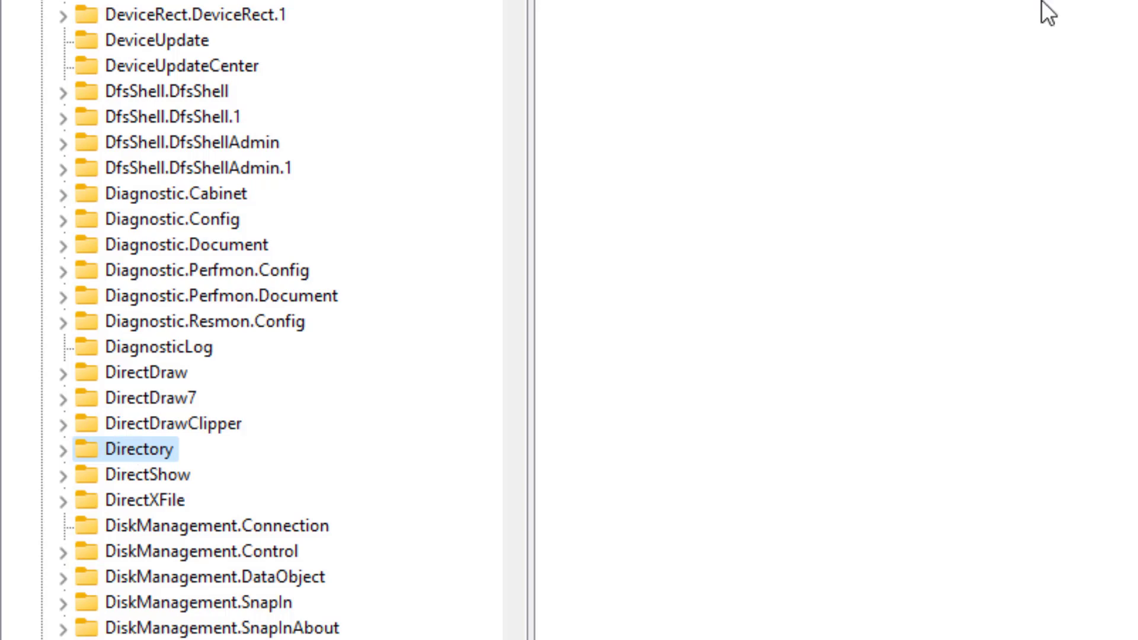
pyautogui.scroll(-2, 87, 323)
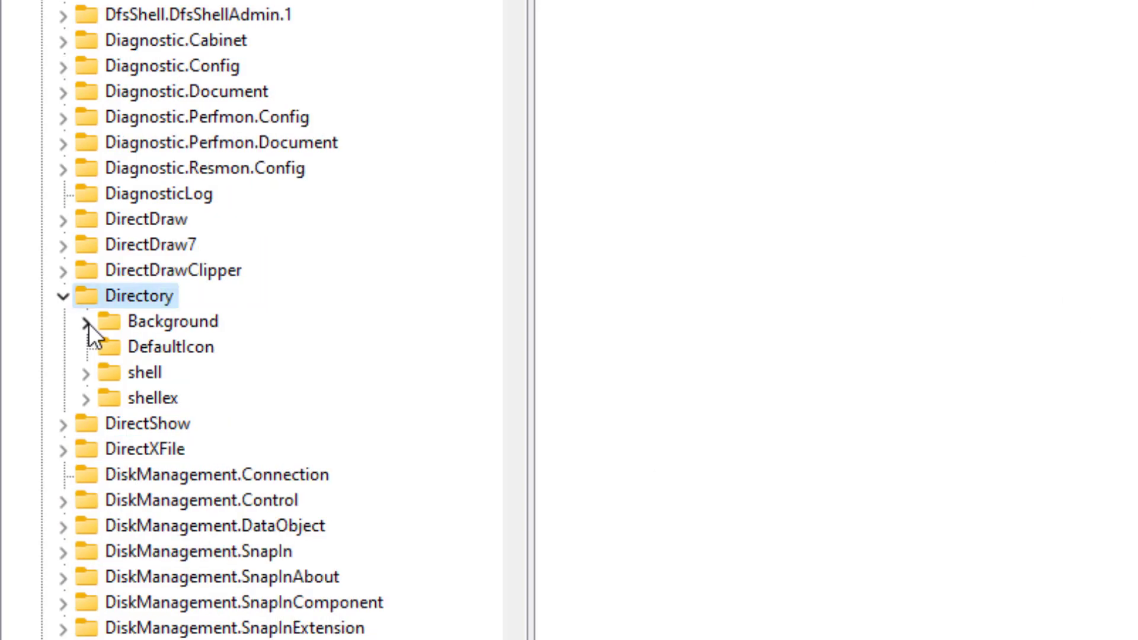
pyautogui.click(123, 324)
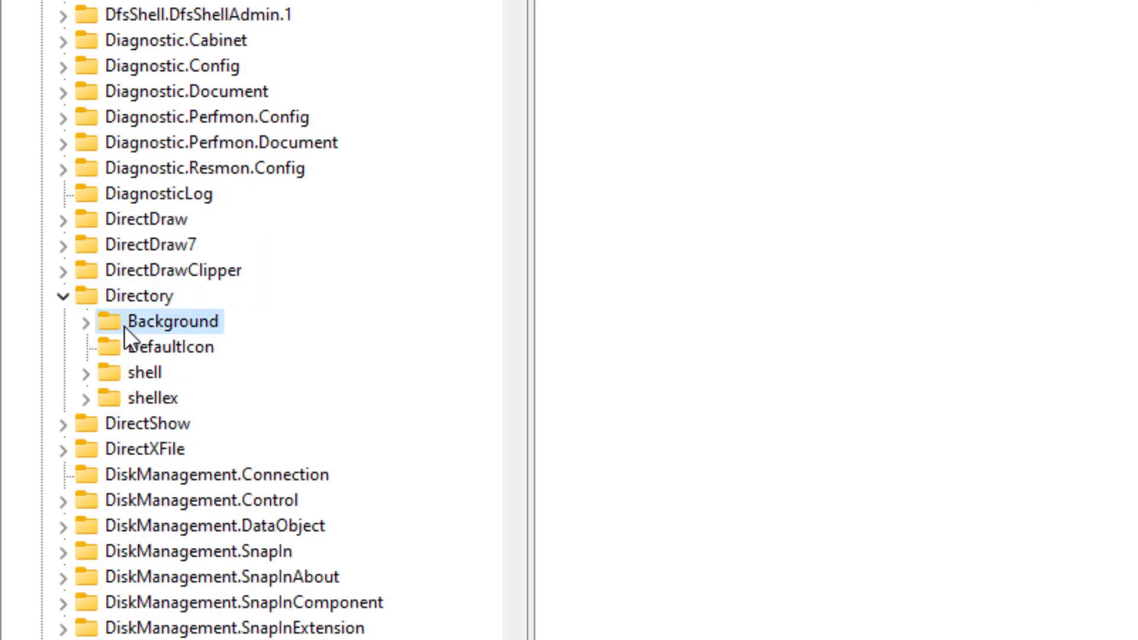
pyautogui.click(86, 322)
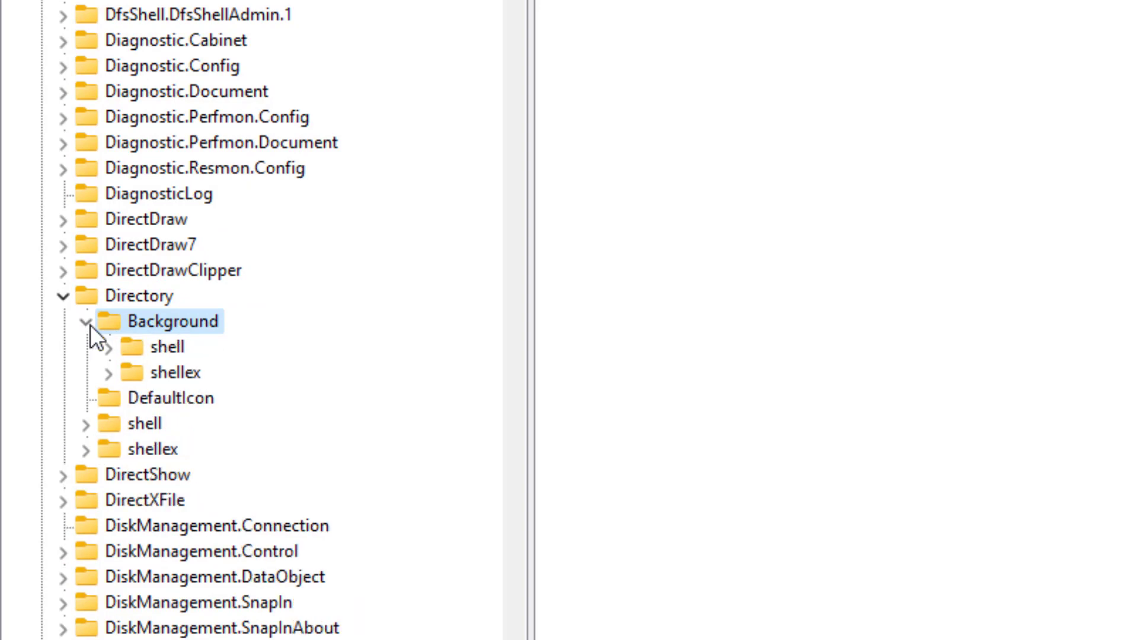
pyautogui.click(152, 349)
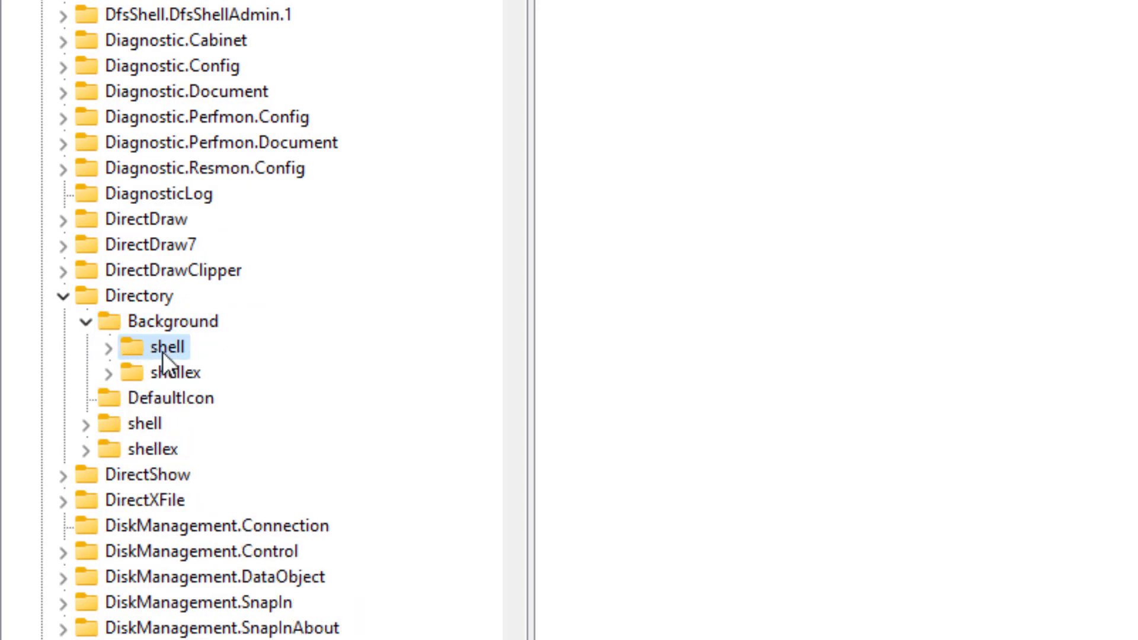
# - Create a new key named FireFox under the Background\shell key
pyautogui.rightClick(166, 353)
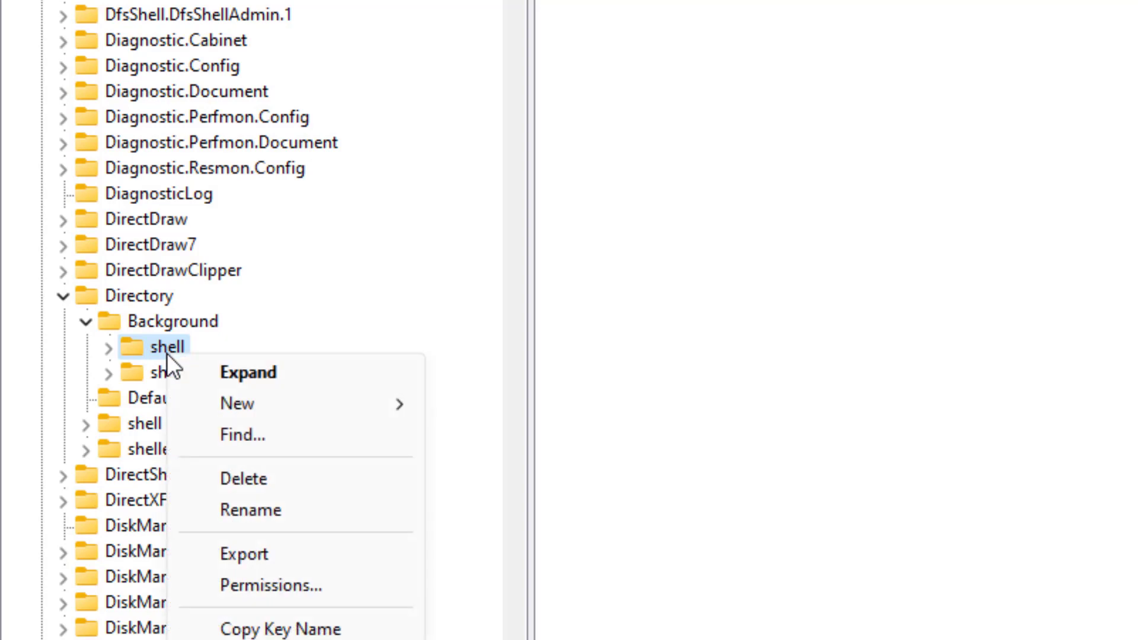
pyautogui.moveTo(350, 406)
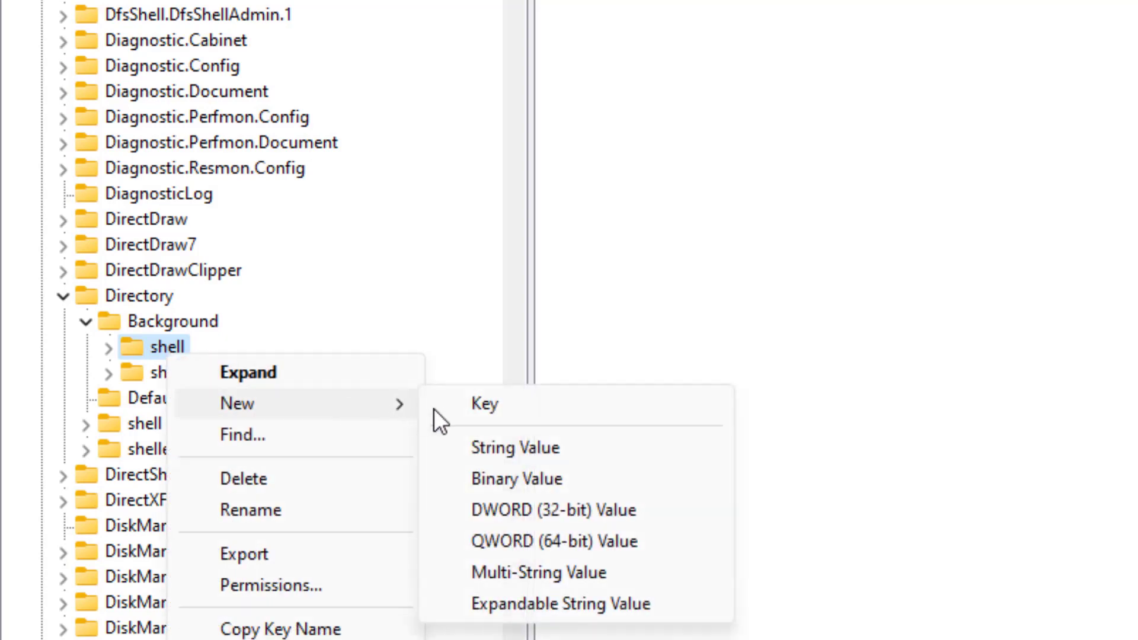
pyautogui.click(494, 402)
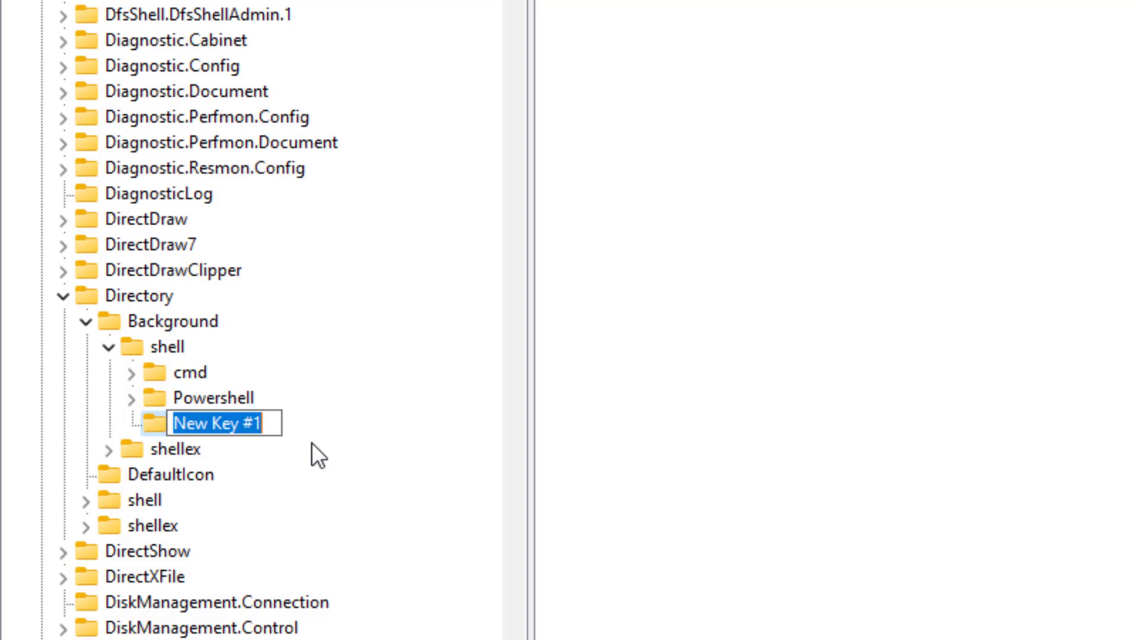
pyautogui.write('Fix')
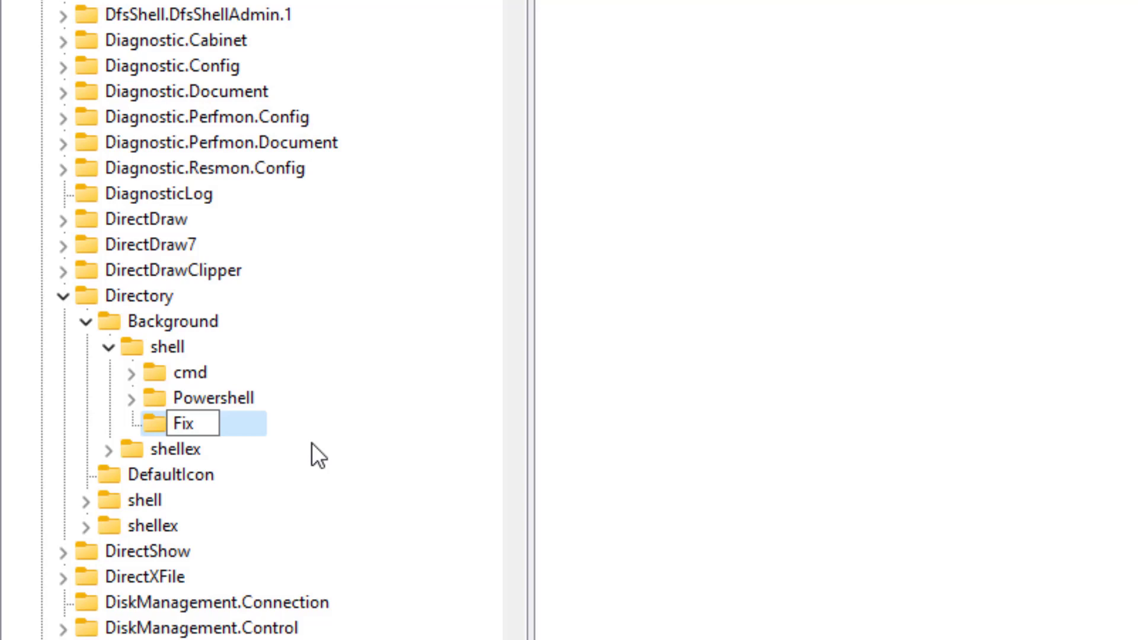
pyautogui.press('BackSpace')
pyautogui.write('reFox')
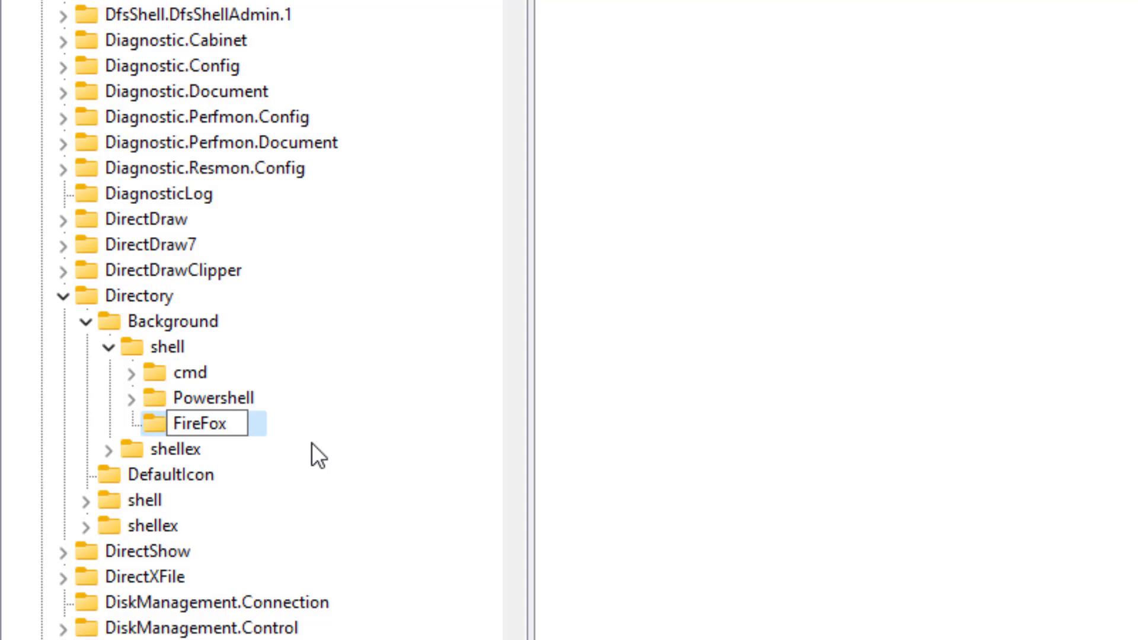
pyautogui.press('Return')
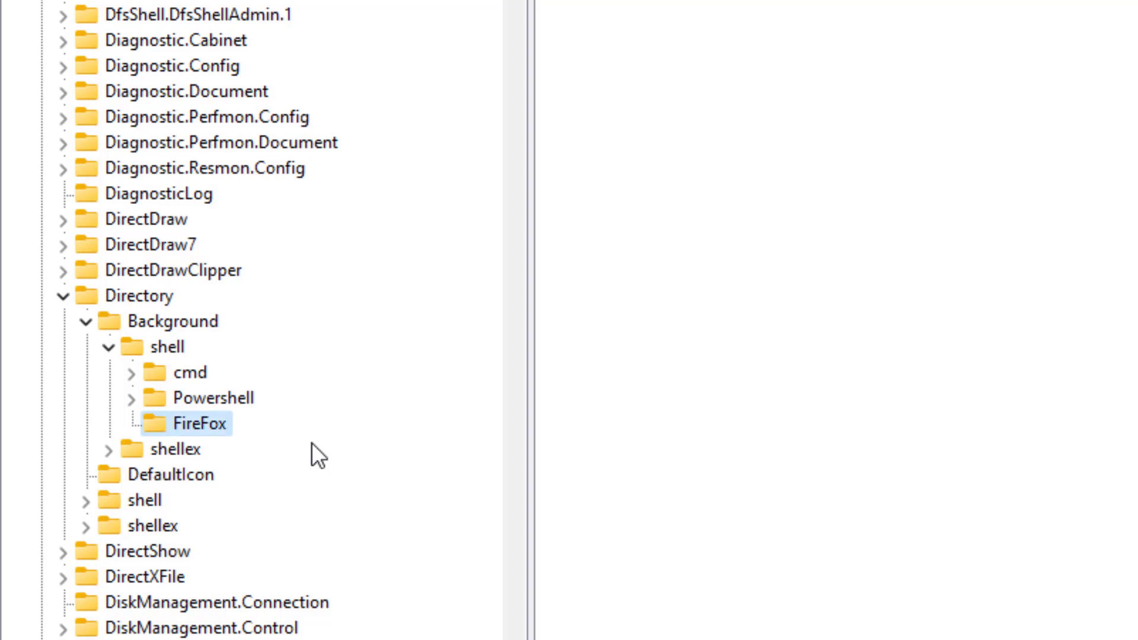
# - Create a new subkey named Command under the FireFox key
pyautogui.rightClick(197, 422)
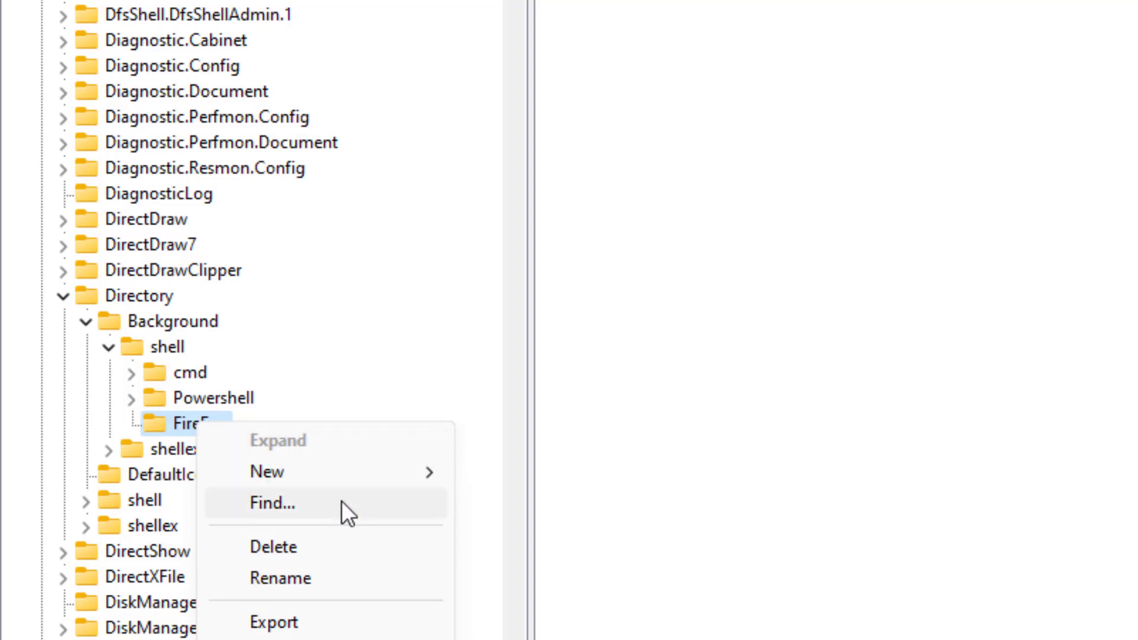
pyautogui.moveTo(386, 477)
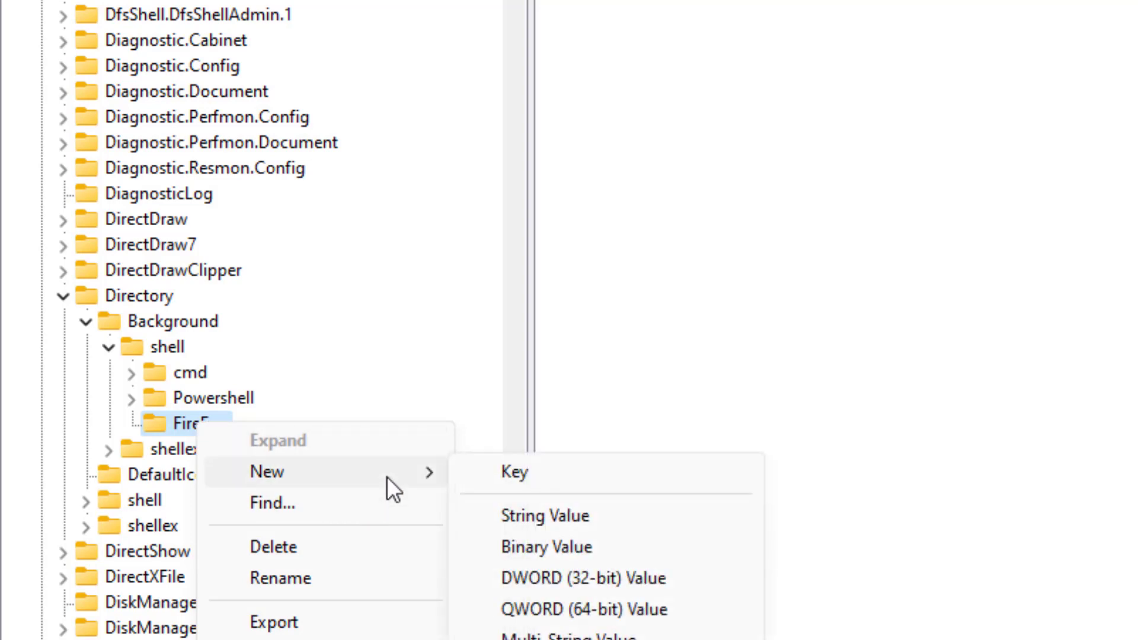
pyautogui.click(478, 469)
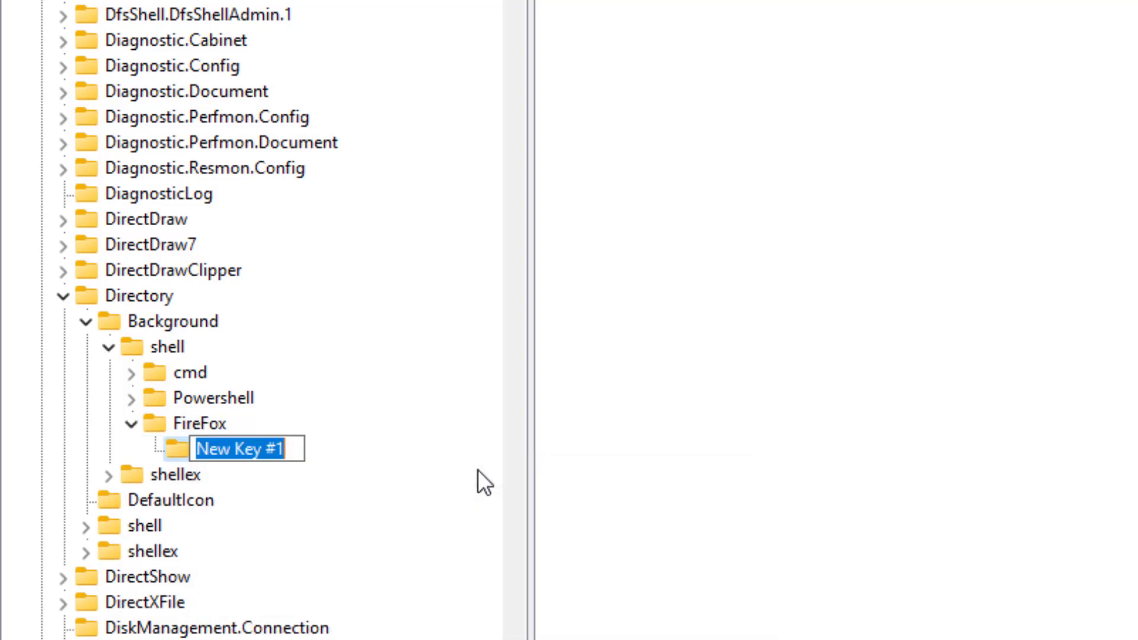
pyautogui.write('Comm')
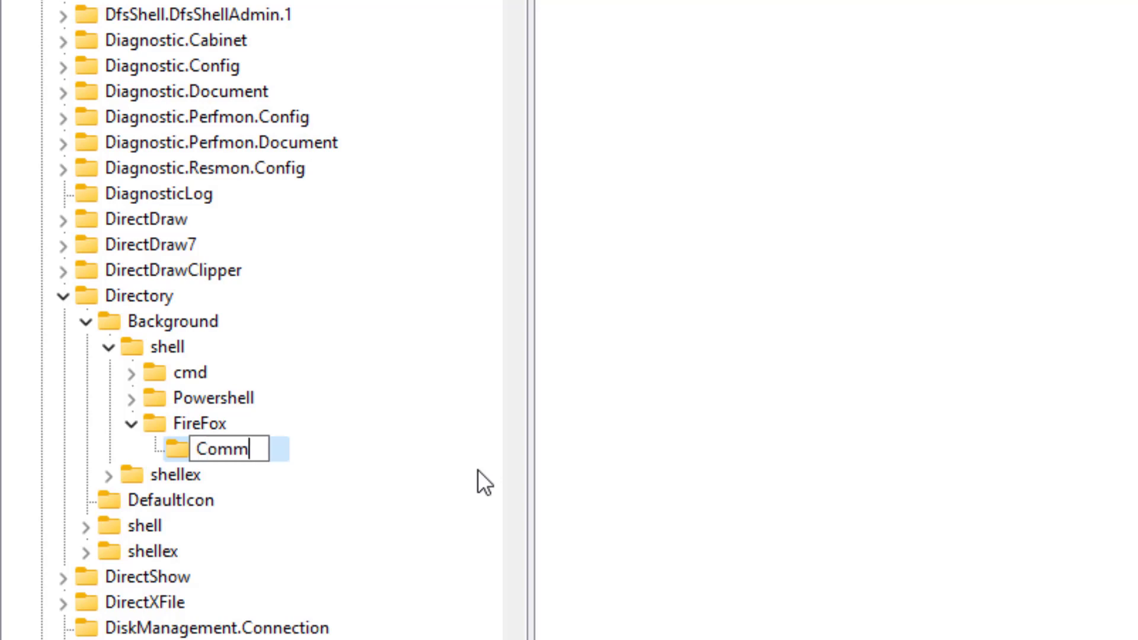
pyautogui.write('and')
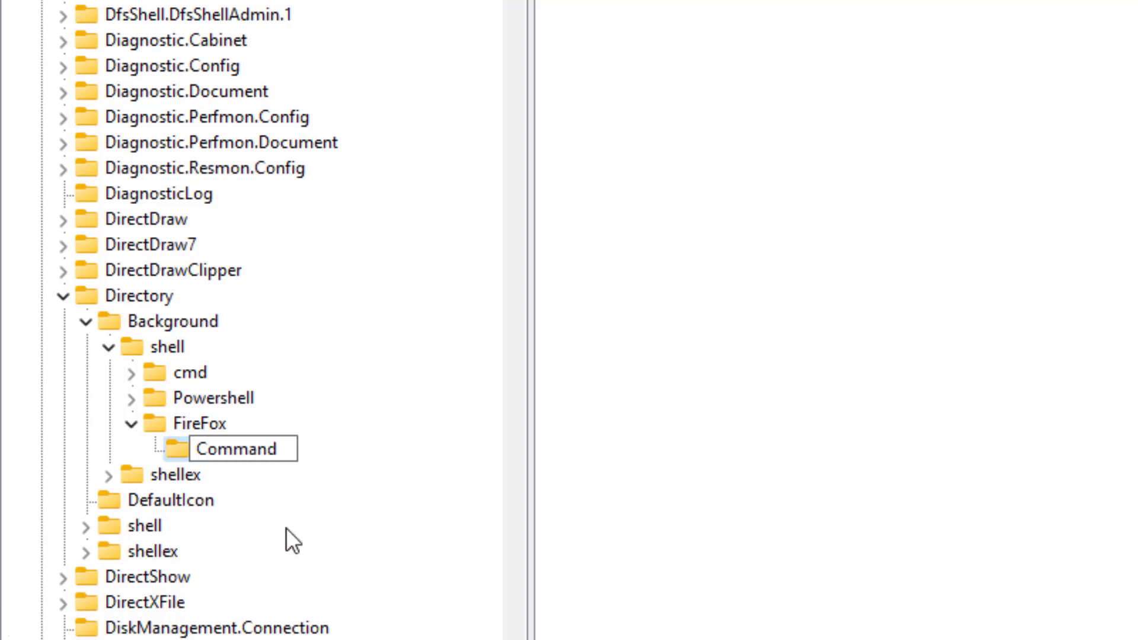
pyautogui.press('Return')
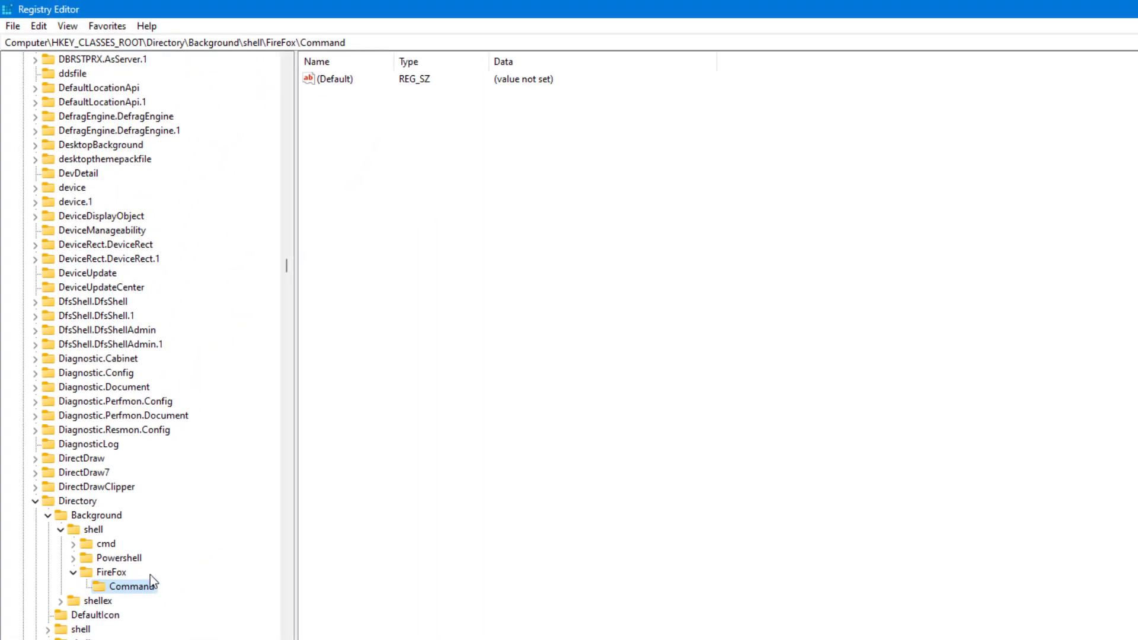
# - Enter Firefox as the value data of the (Default) string in the Command key
pyautogui.doubleClick(329, 77)
pyautogui.moveTo(253, 90); pyautogui.dragTo(571, 209)
pyautogui.write('E')
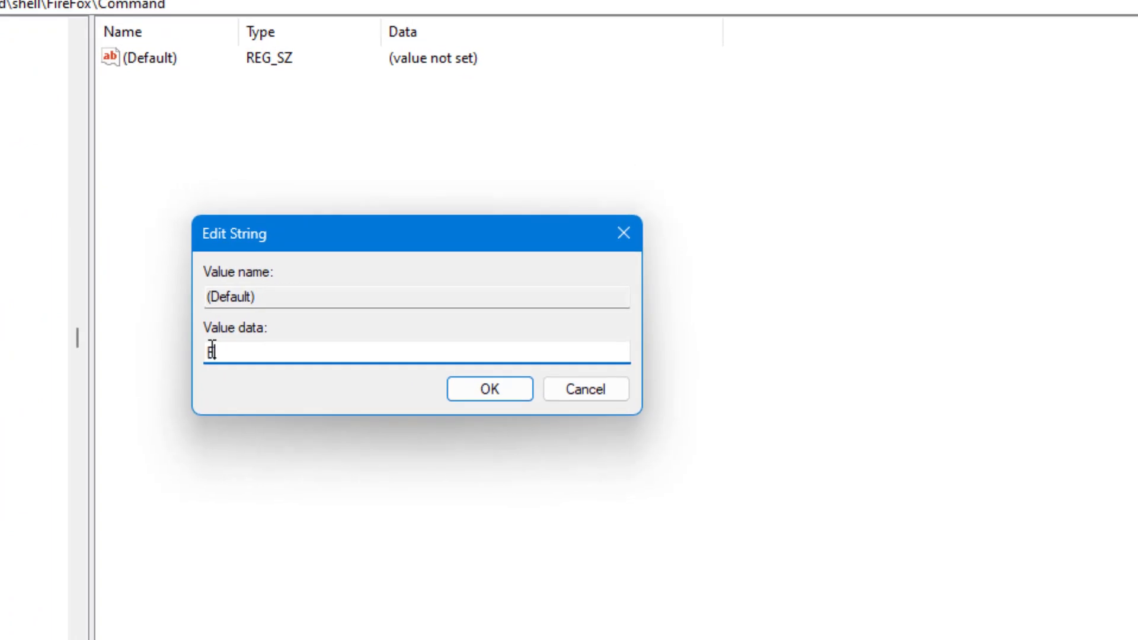
pyautogui.write('irefox')
pyautogui.press('Return')
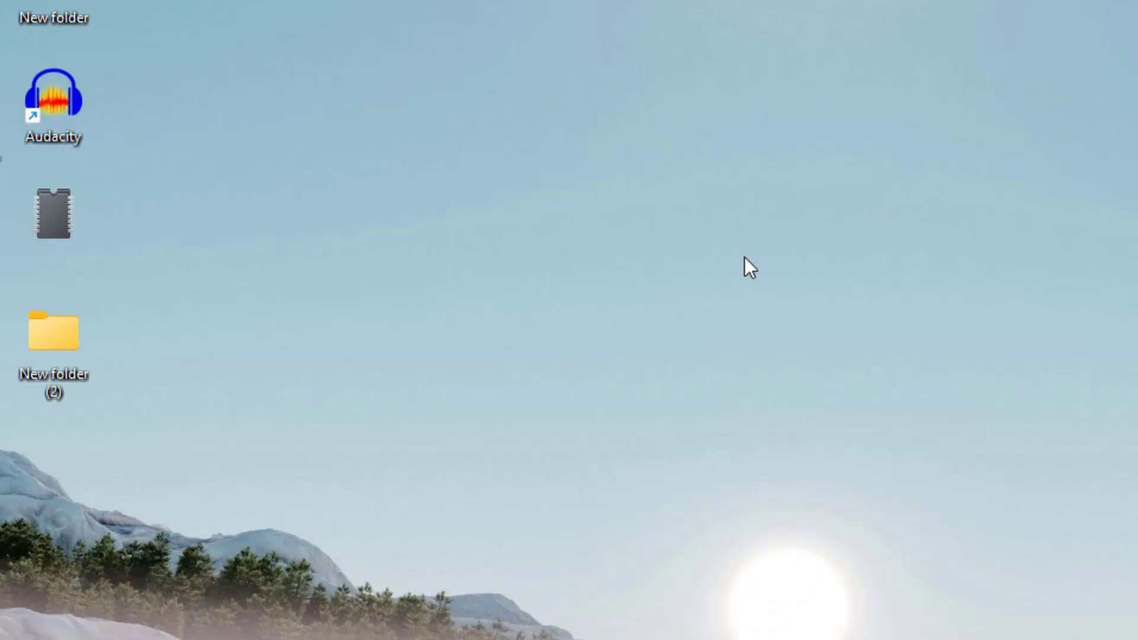
# - Try the FireFox entry in the desktop's extended context menu
pyautogui.rightClick(297, 170)
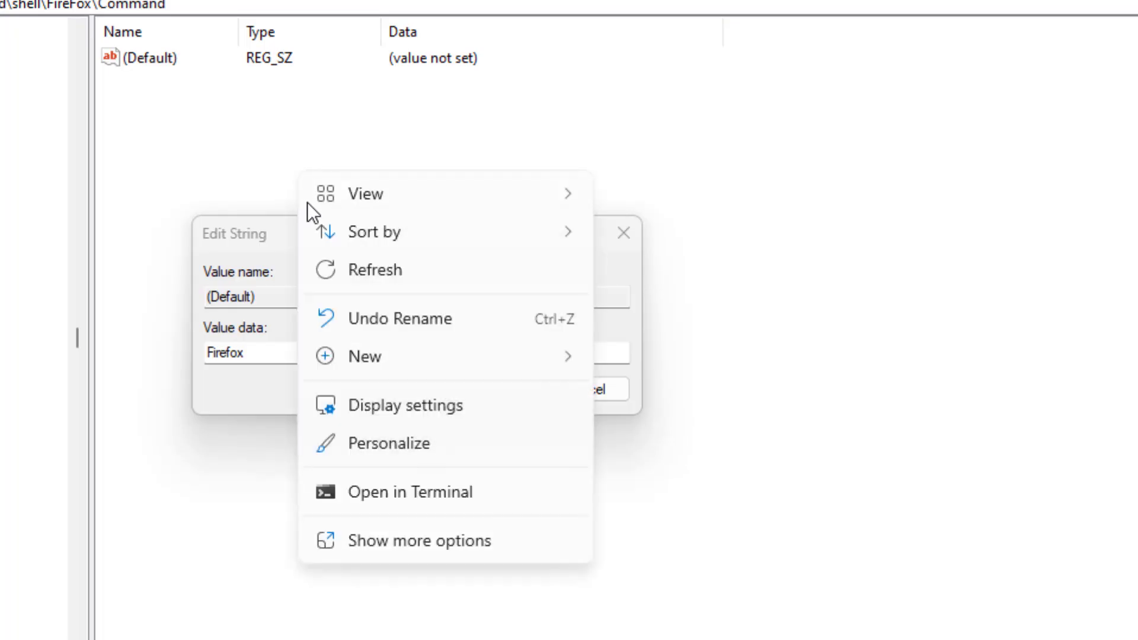
pyautogui.click(404, 543)
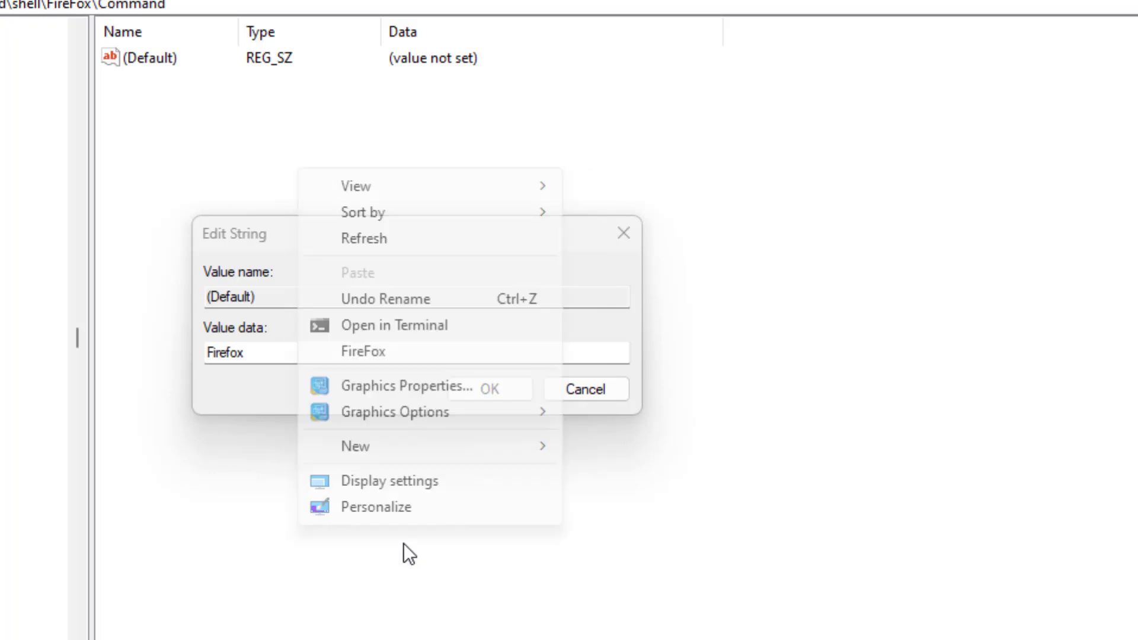
pyautogui.click(344, 350)
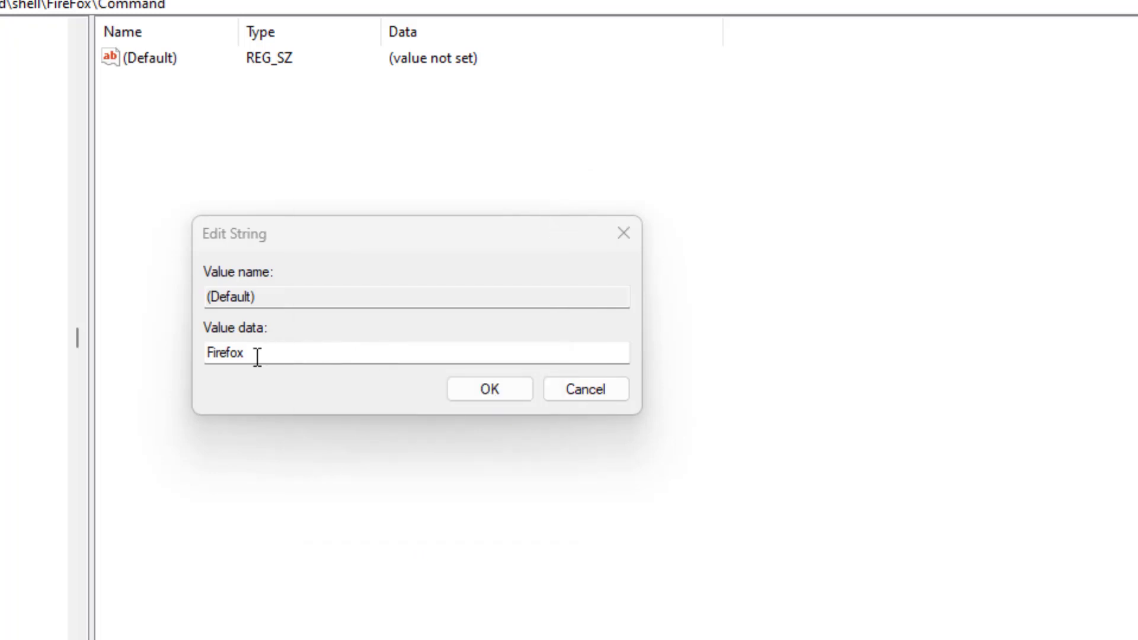
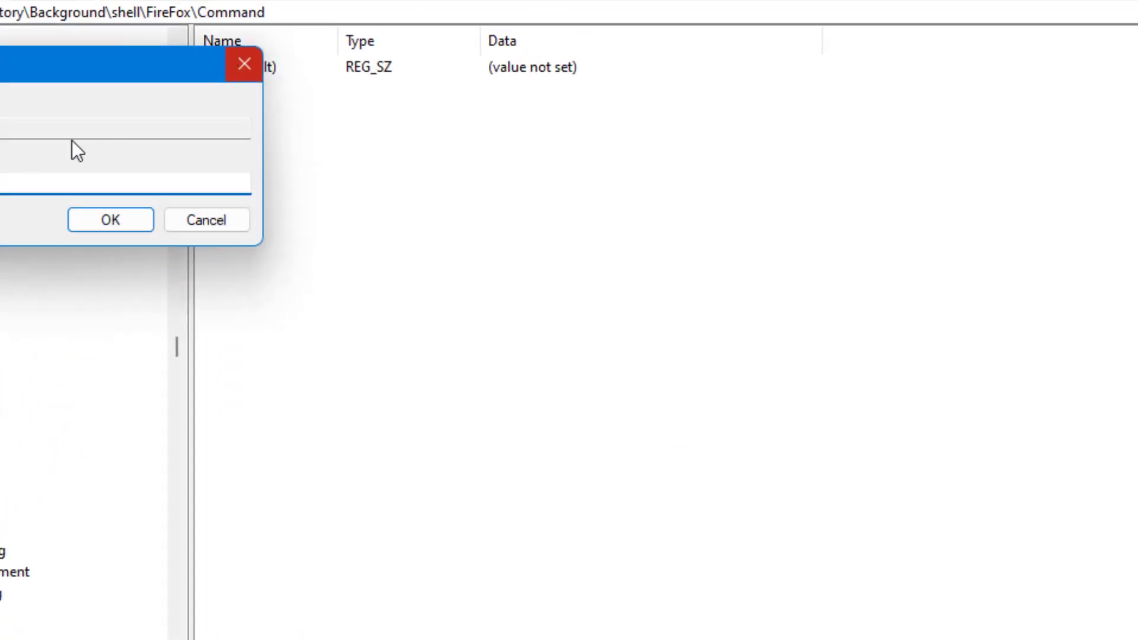
# - Set the Command key's (Default) value data to Firefox and confirm it
pyautogui.moveTo(1, 61); pyautogui.dragTo(443, 271)
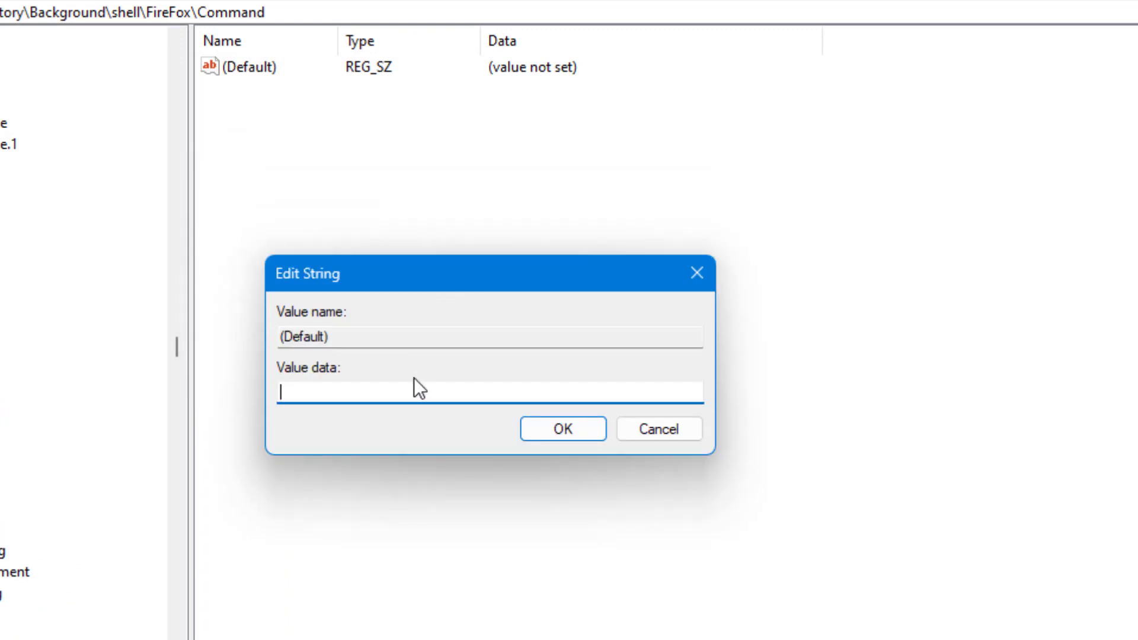
pyautogui.write('Firefox')
pyautogui.click(552, 430)
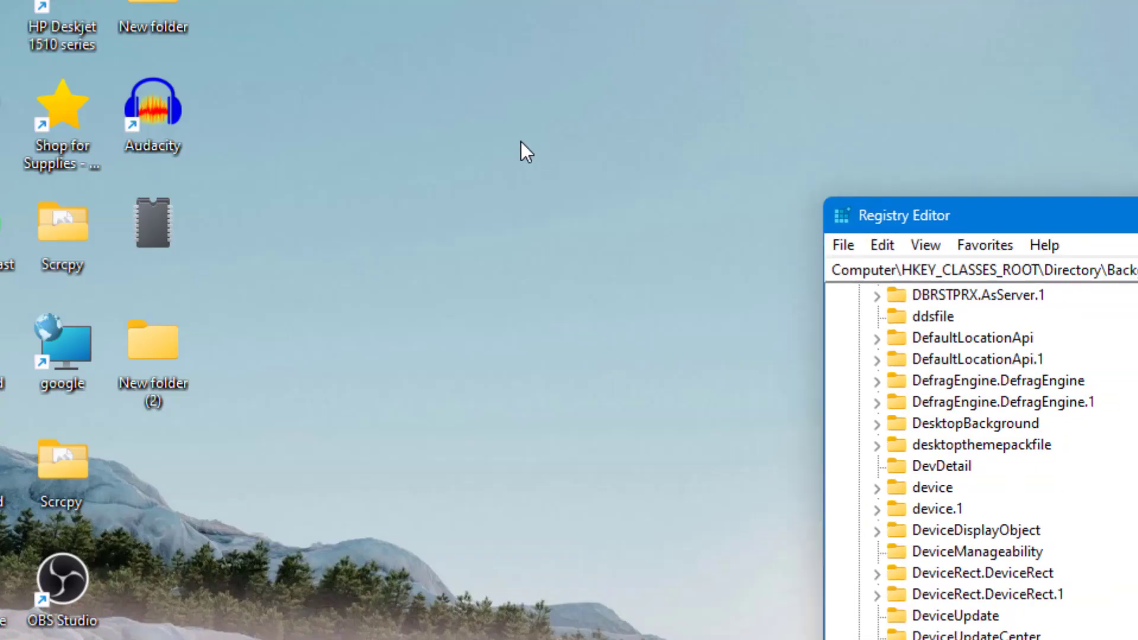
# - Launch the Firefox browser with the FireFox entry in the desktop's extended context menu
pyautogui.click(516, 142)
pyautogui.rightClick(516, 143)
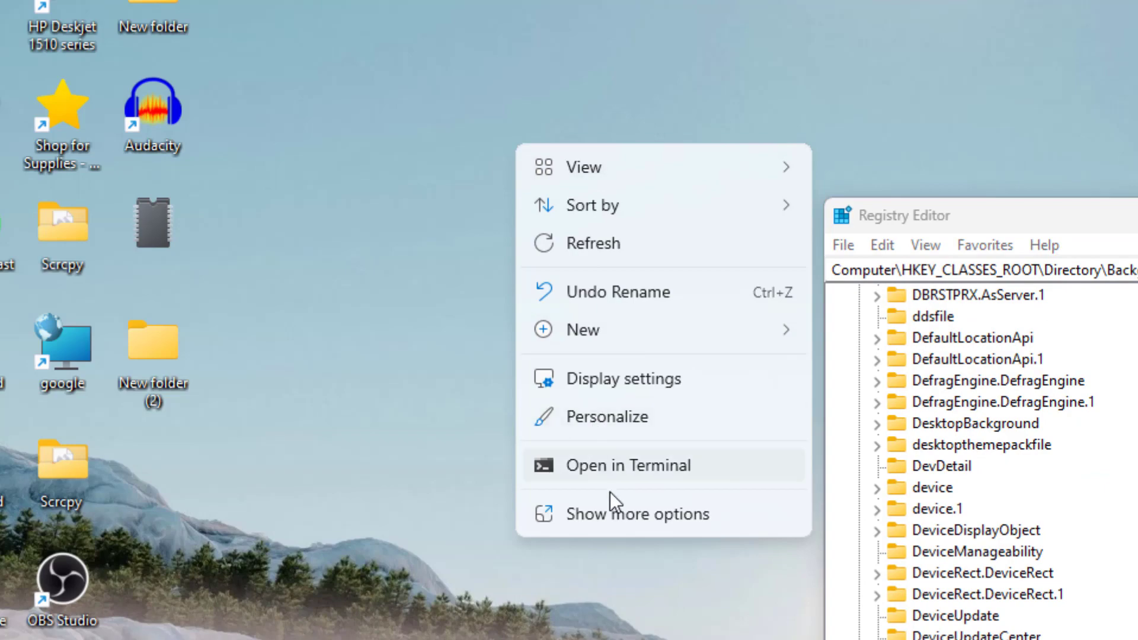
pyautogui.click(598, 522)
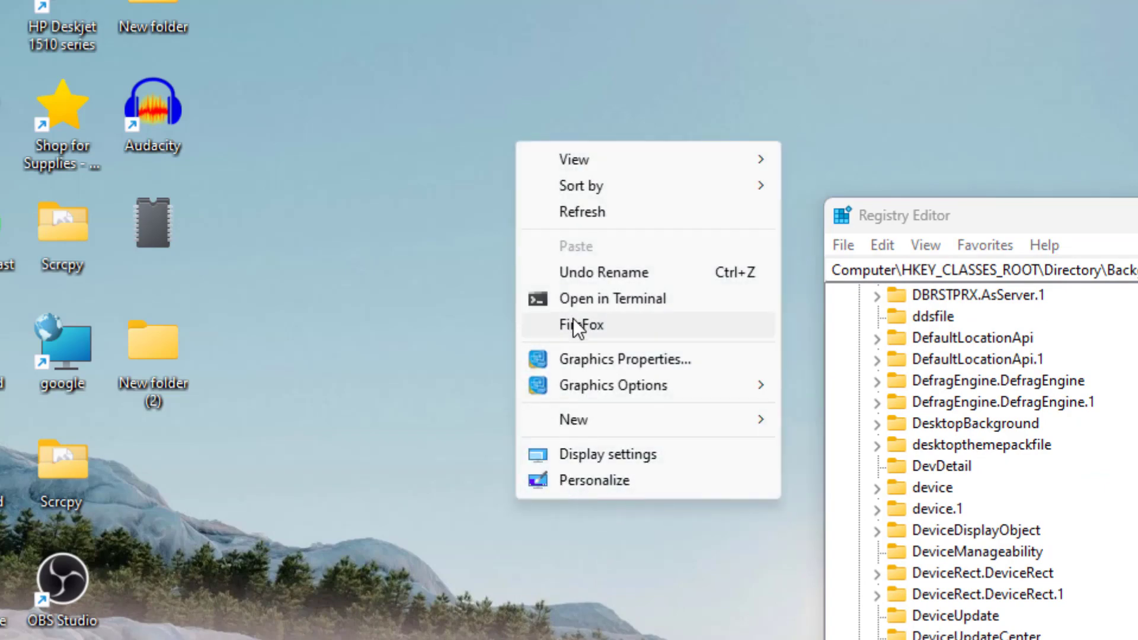
pyautogui.click(577, 325)
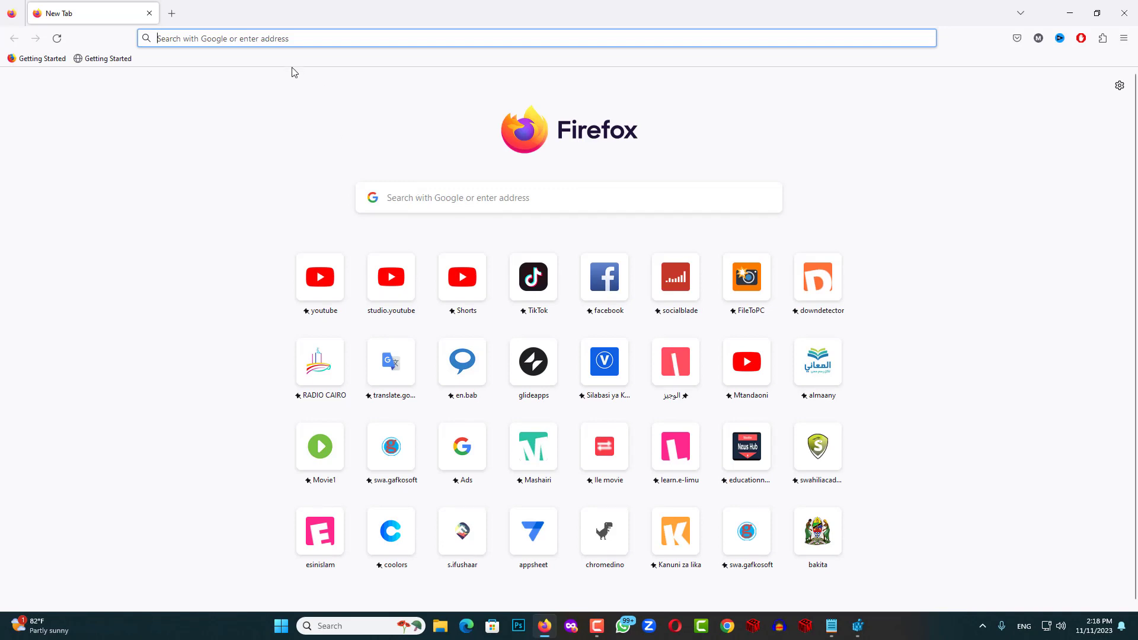
# - Open google.com in Firefox and copy the page's full address
pyautogui.write('google.com/')
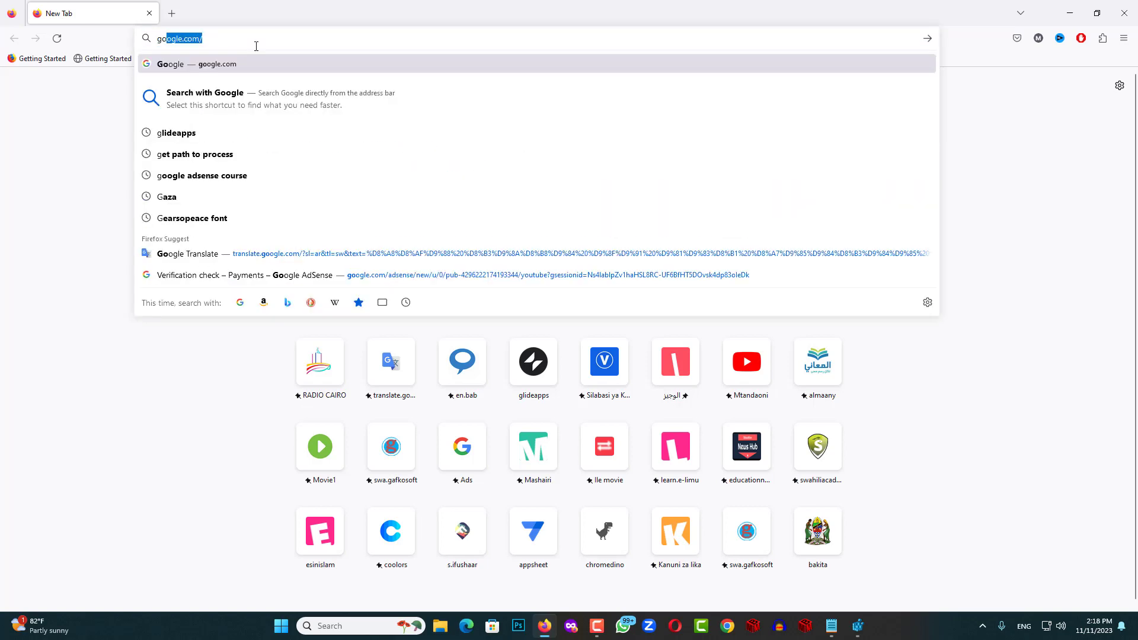
pyautogui.press('Return')
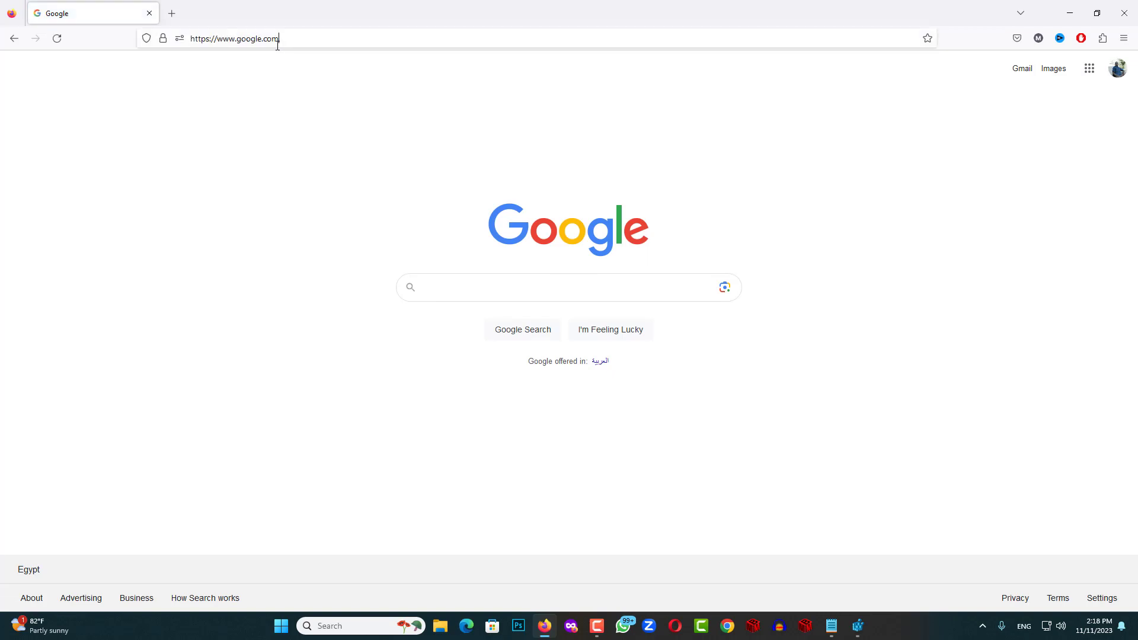
pyautogui.click(274, 38)
pyautogui.hotkey('ctrl', 'c')
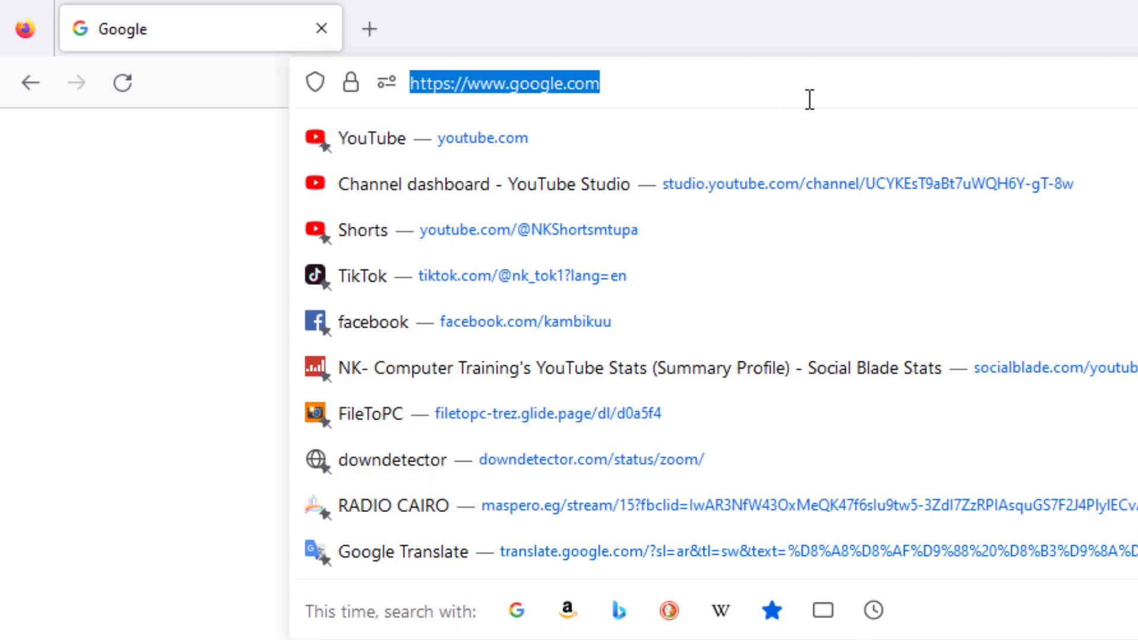
pyautogui.click(1069, 12)
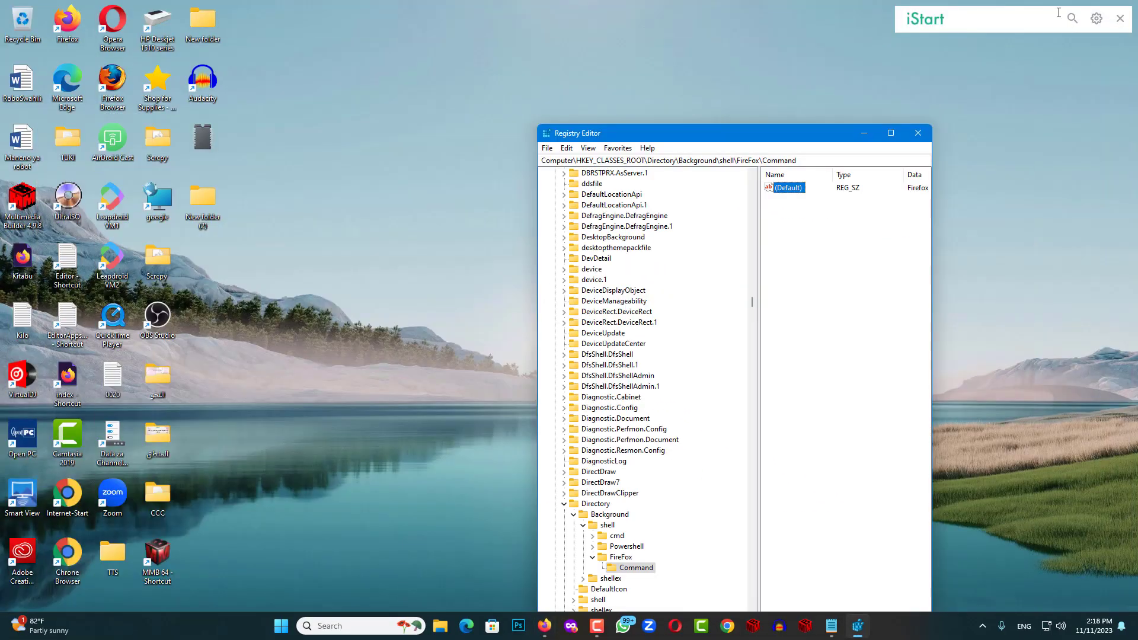
pyautogui.moveTo(733, 132); pyautogui.dragTo(501, 50)
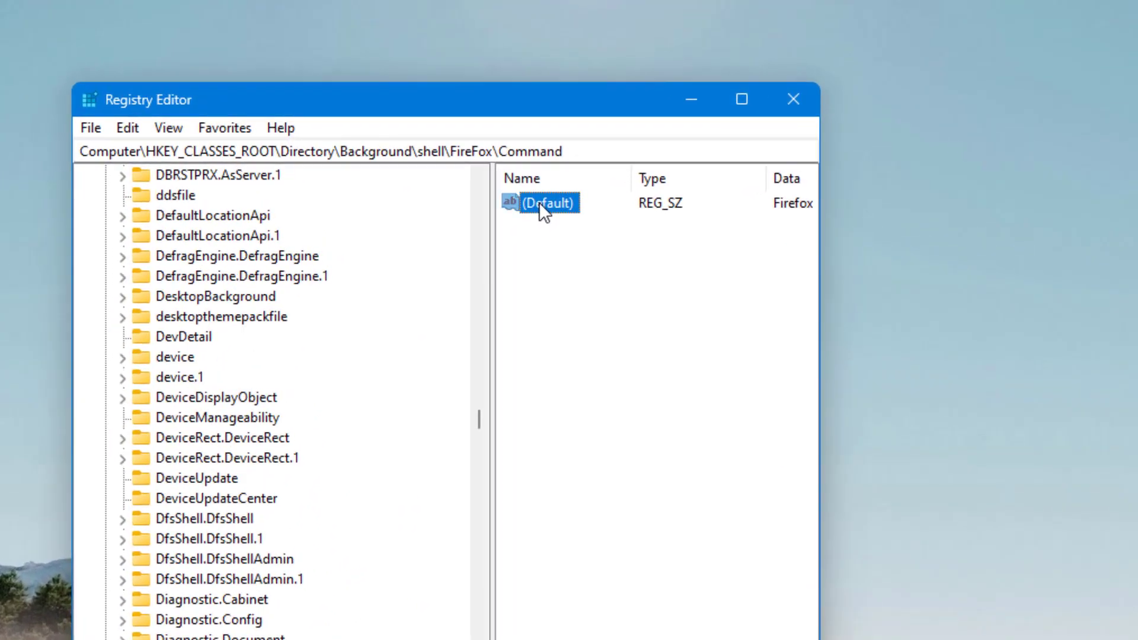
pyautogui.doubleClick(541, 205)
pyautogui.click(273, 309)
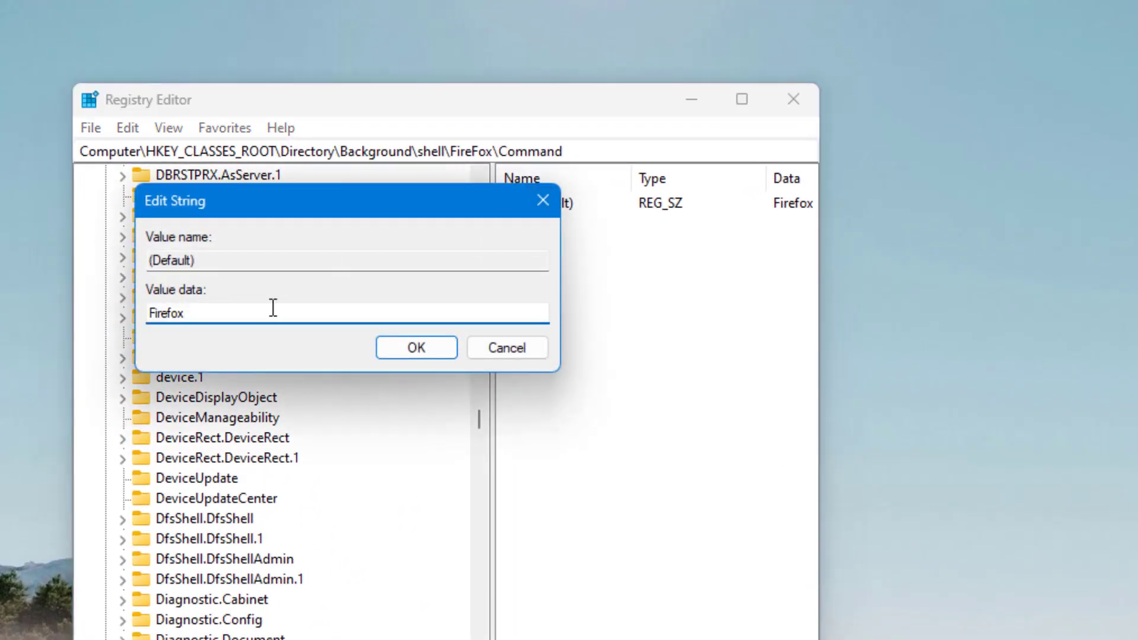
pyautogui.hotkey('ctrl', 'v')
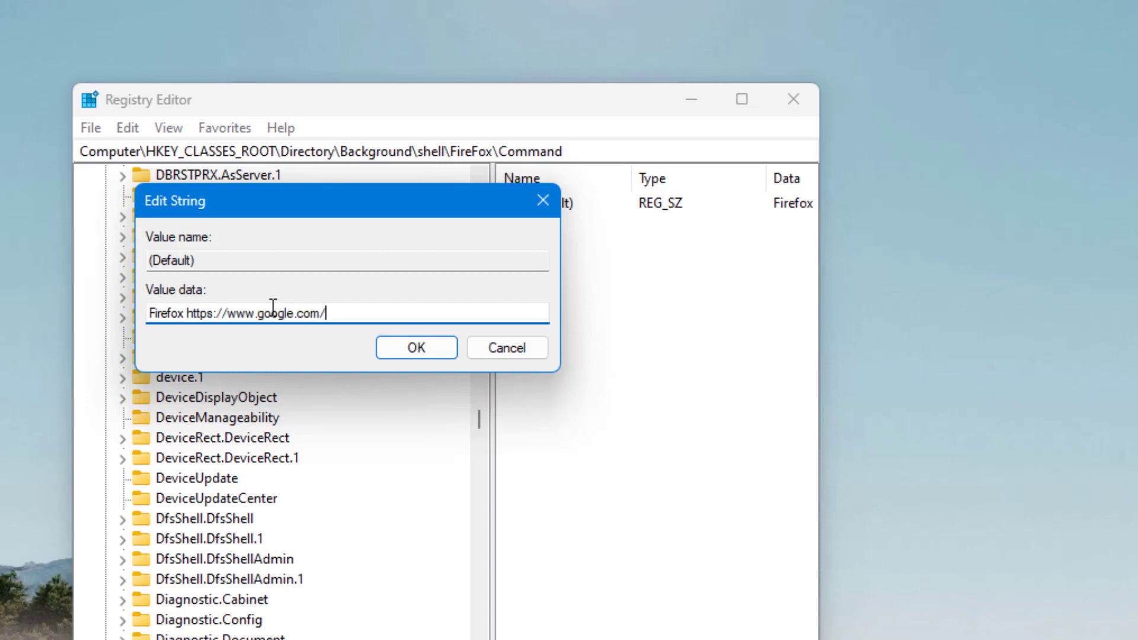
pyautogui.click(429, 347)
# - Test the FireFox entry in the desktop's extended context menu with the web address added
pyautogui.click(929, 141)
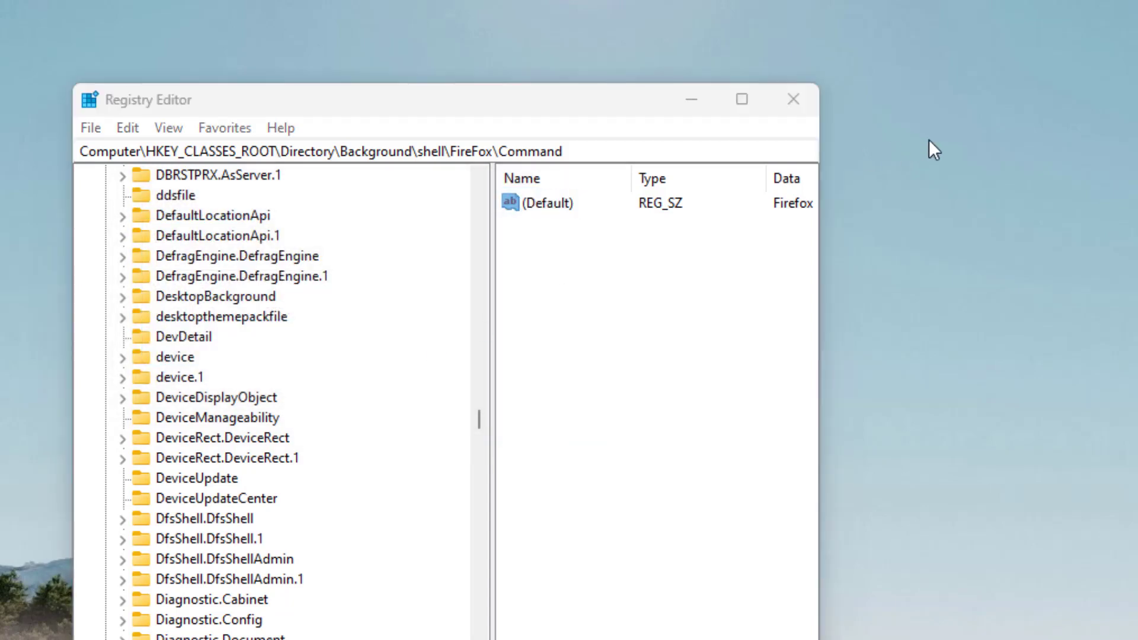
pyautogui.rightClick(934, 150)
pyautogui.click(1023, 485)
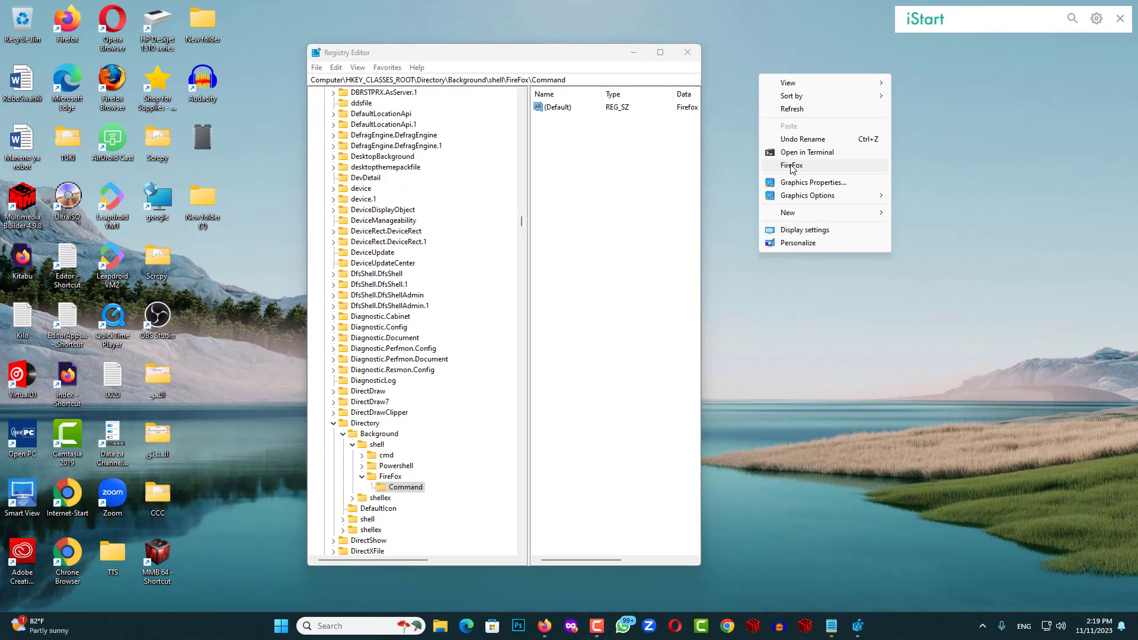
pyautogui.click(791, 166)
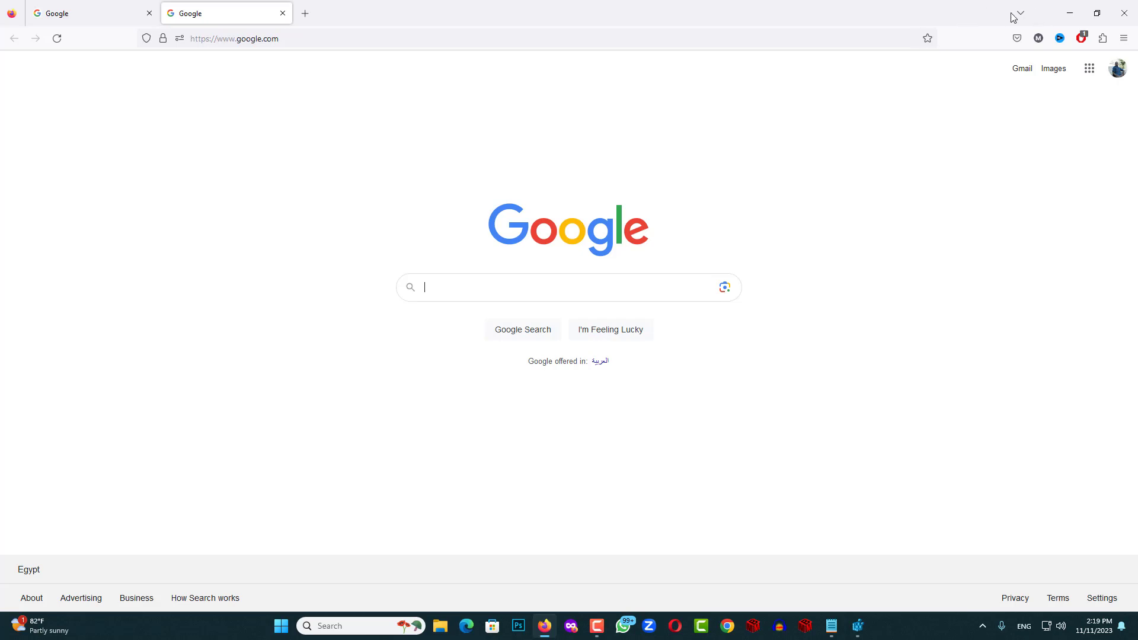
# - Return to Registry Editor and select the FireFox key and its Command subkey in the tree
pyautogui.doubleClick(901, 6)
pyautogui.rightClick(772, 81)
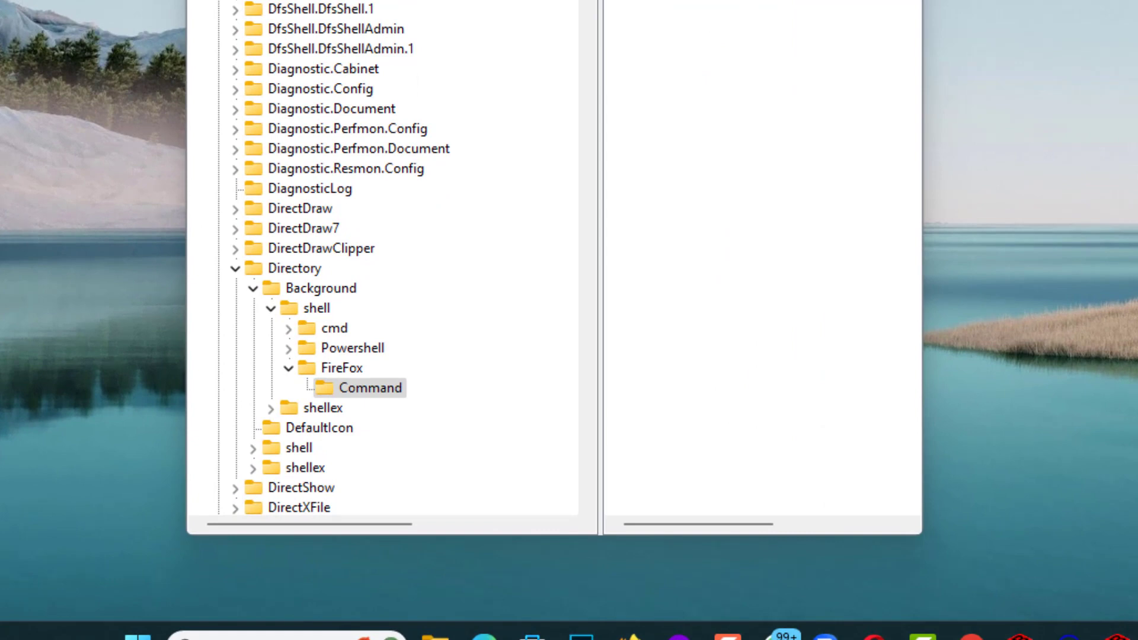
pyautogui.click(309, 370)
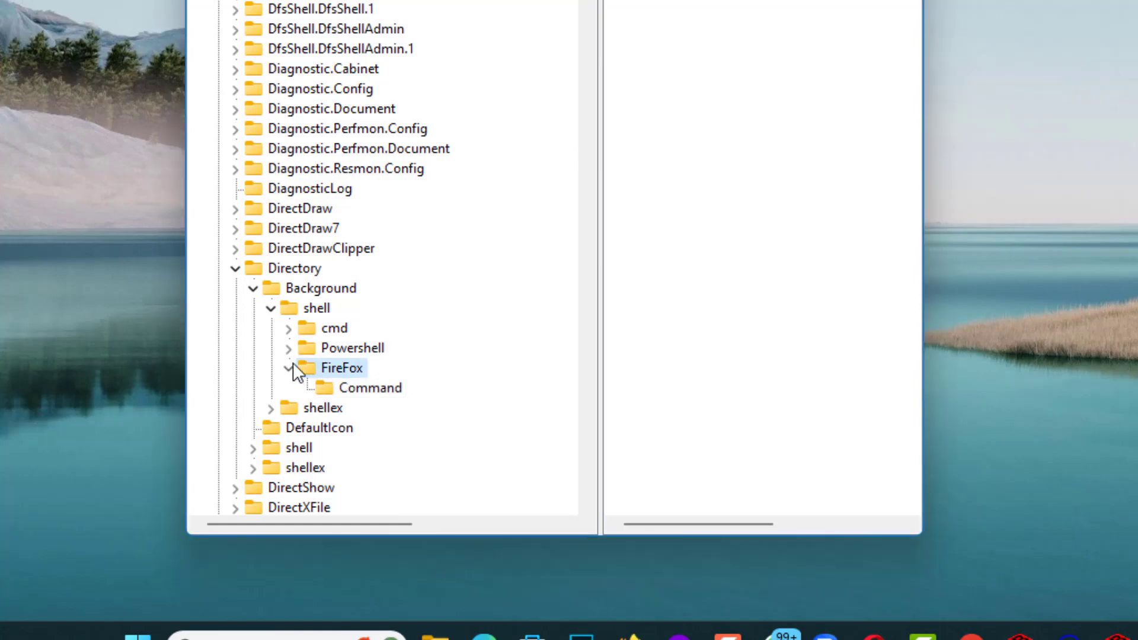
pyautogui.click(368, 390)
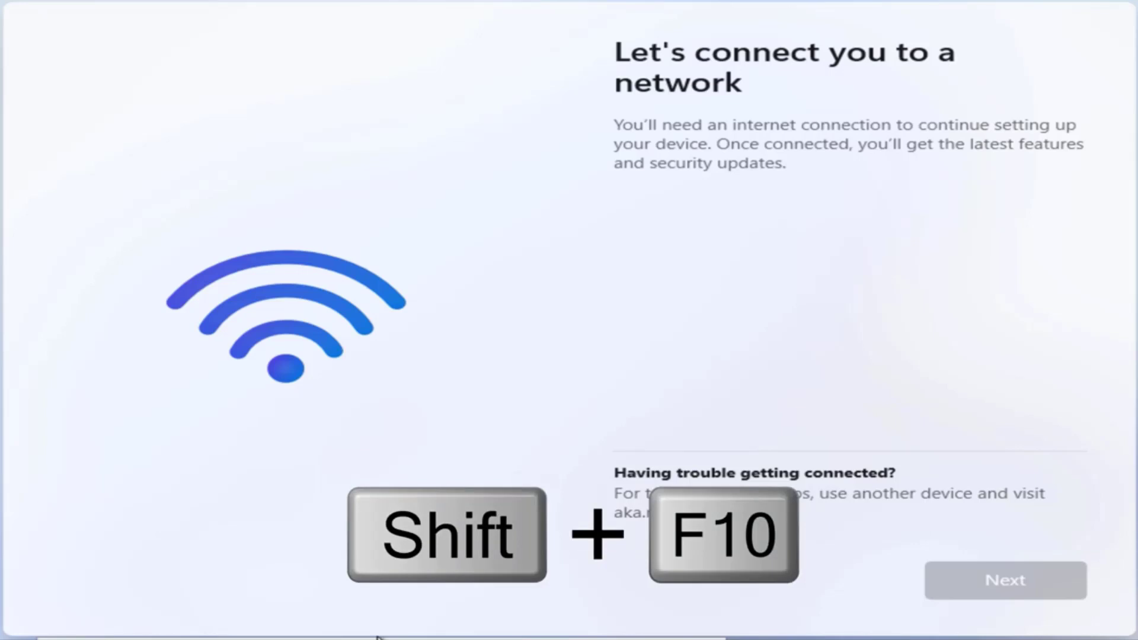
# - Open a command prompt on the Windows setup network page and run OOBE\BYPASSNRO
pyautogui.hotkey('shift', 'F10')
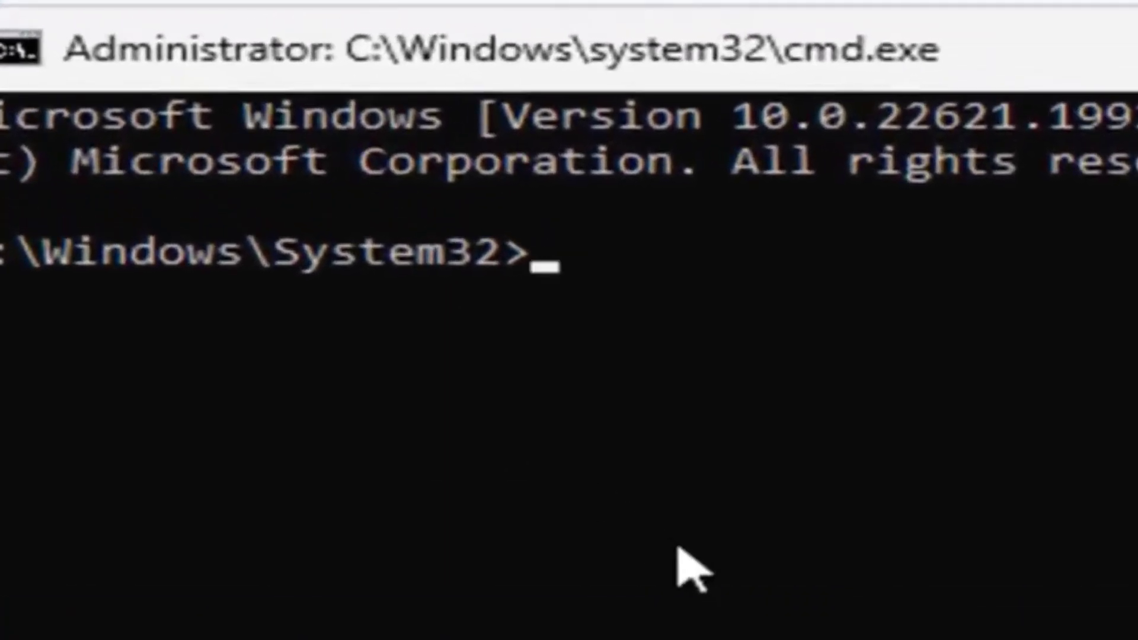
pyautogui.write('OOBE\\BYPASSNRO')
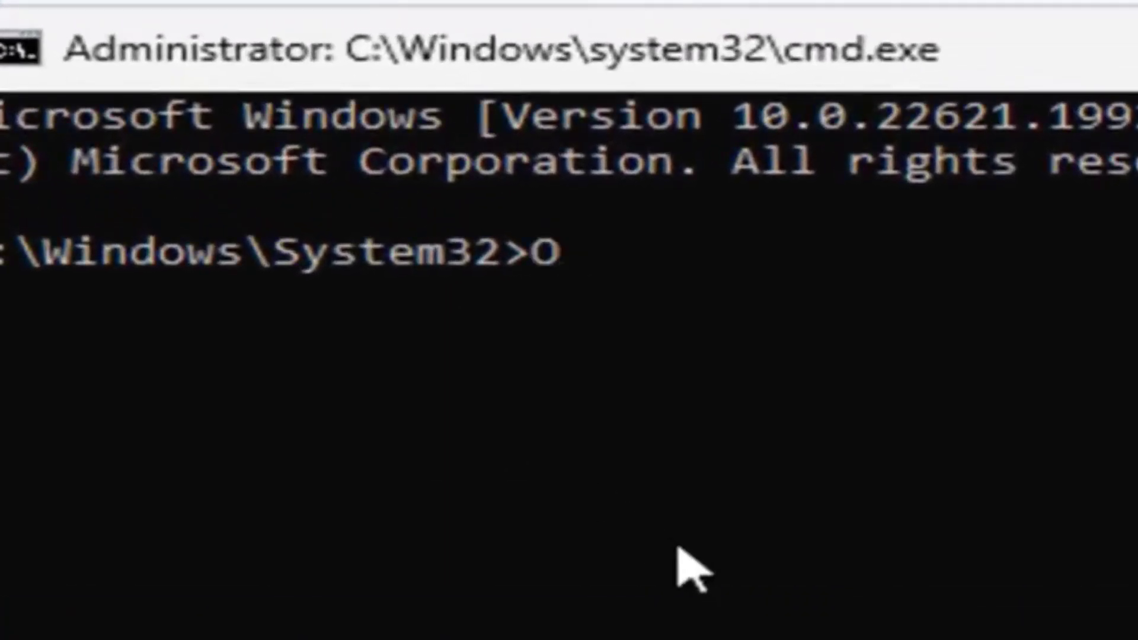
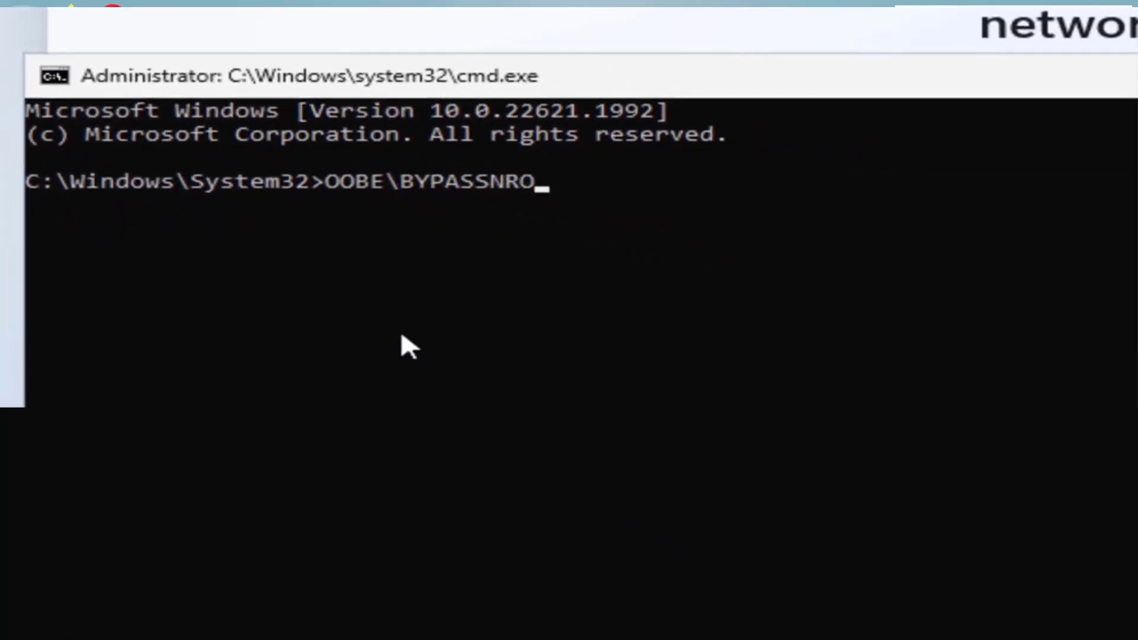
pyautogui.press('Return')
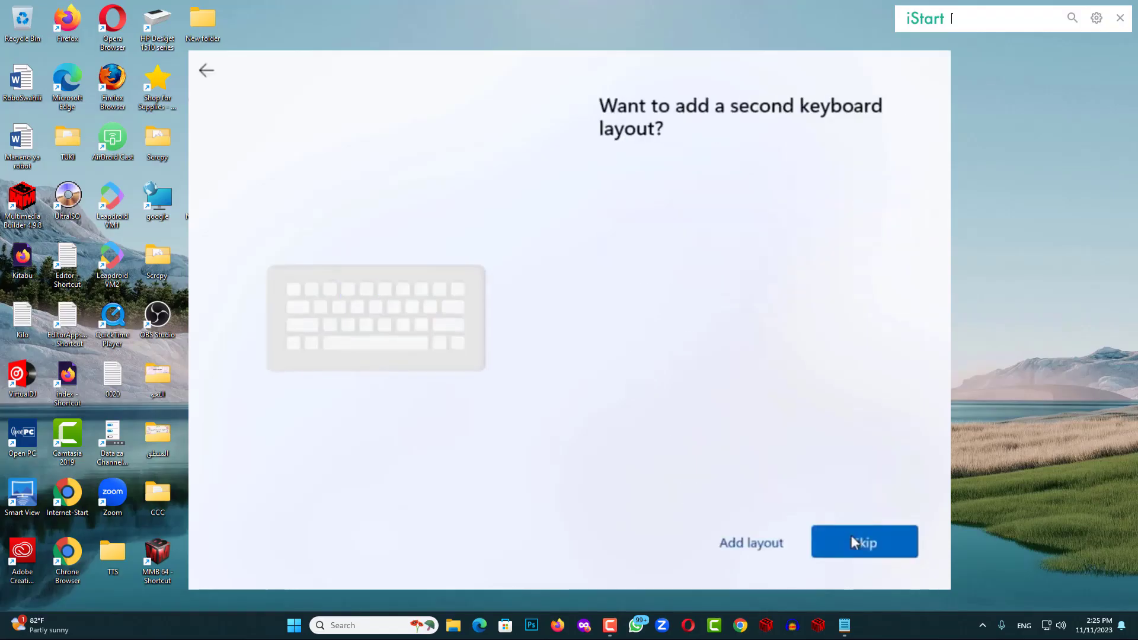
# - Skip adding a second keyboard layout and choose to continue Windows setup without internet
pyautogui.click(857, 540)
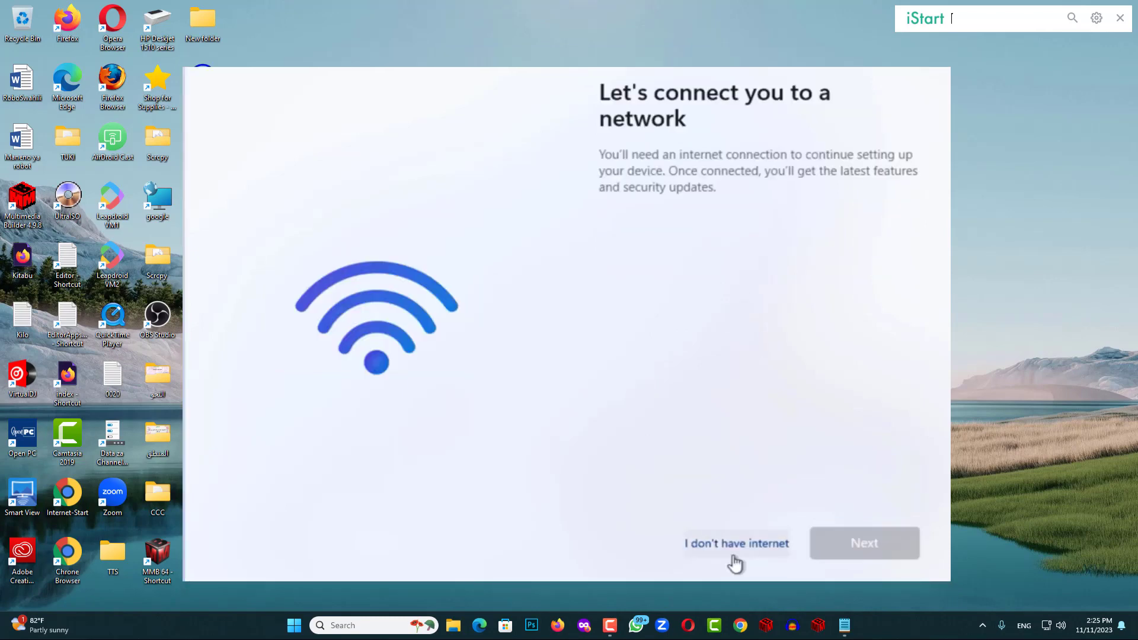
pyautogui.click(734, 558)
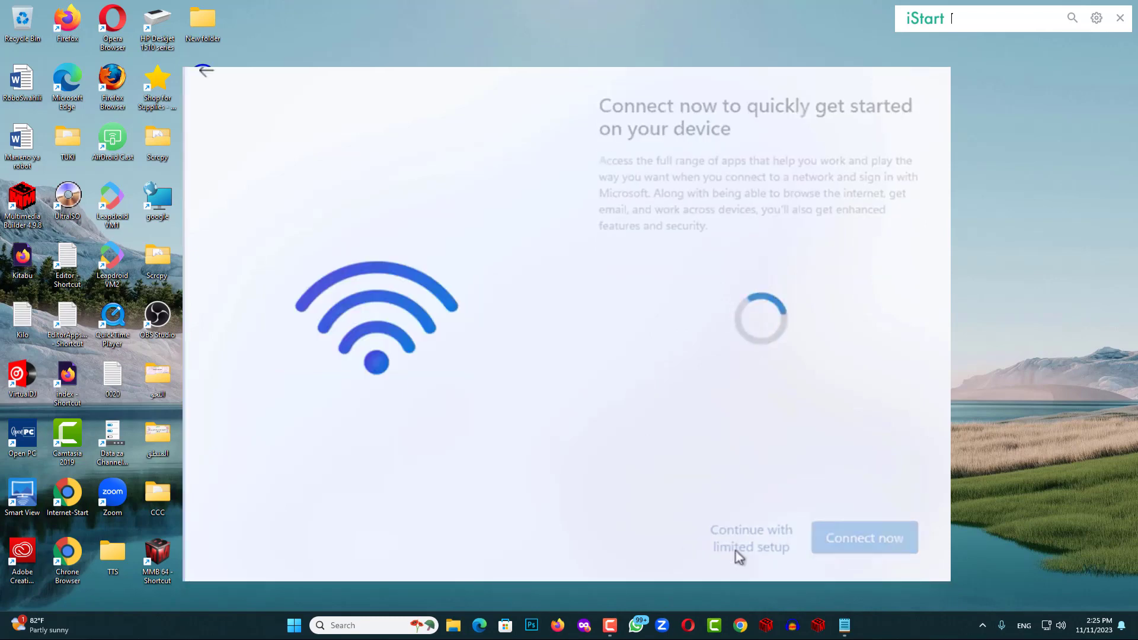